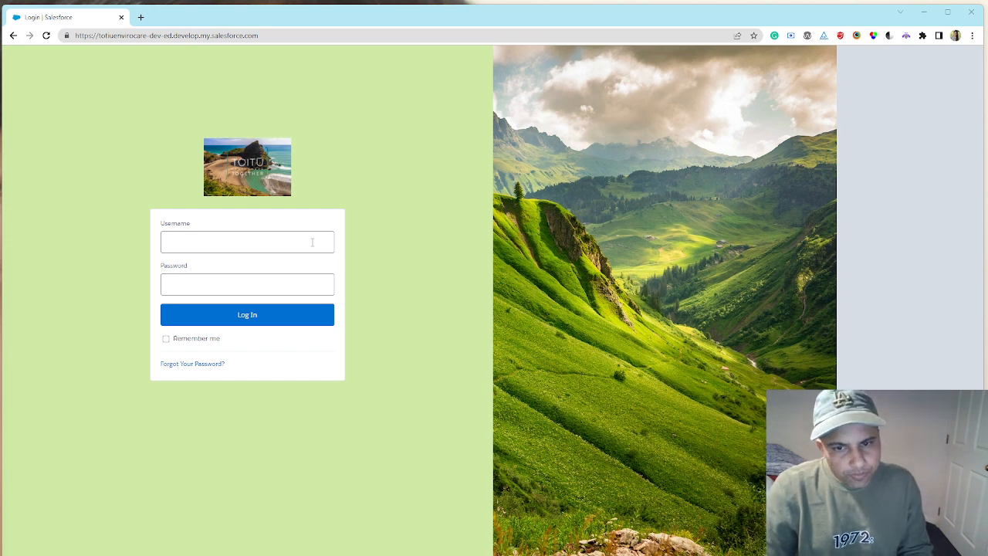
- Log in with the saved username and the account password, and postpone the Lightning Login enrolment
{"action": "left_click", "coordinate": [303, 244]}
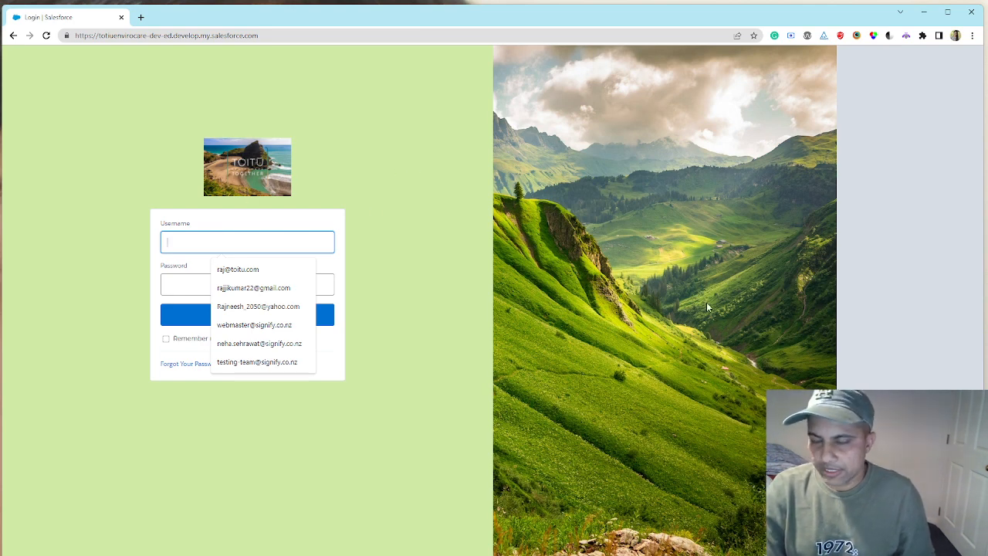
{"action": "left_click", "coordinate": [238, 269]}
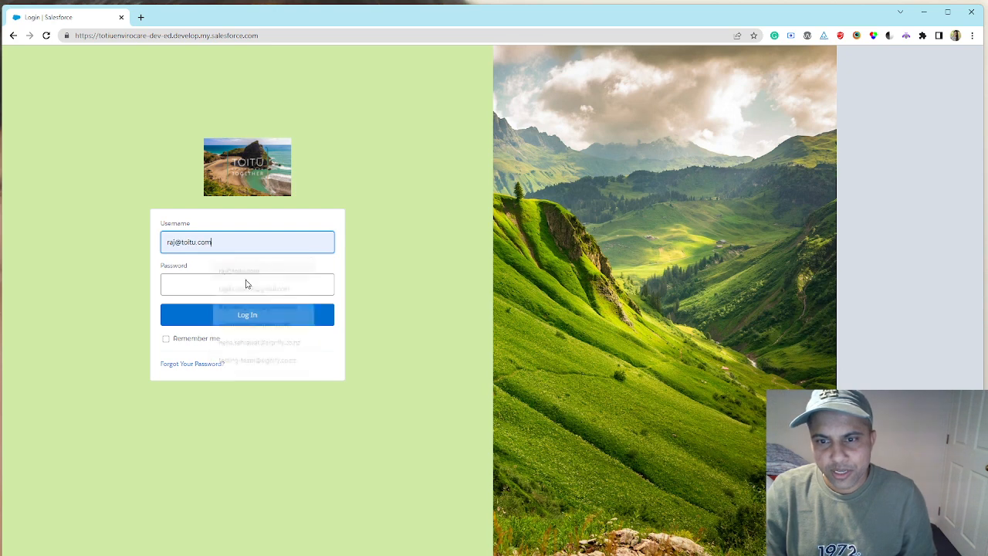
{"action": "left_click", "coordinate": [241, 285]}
{"action": "type", "text": "****"}
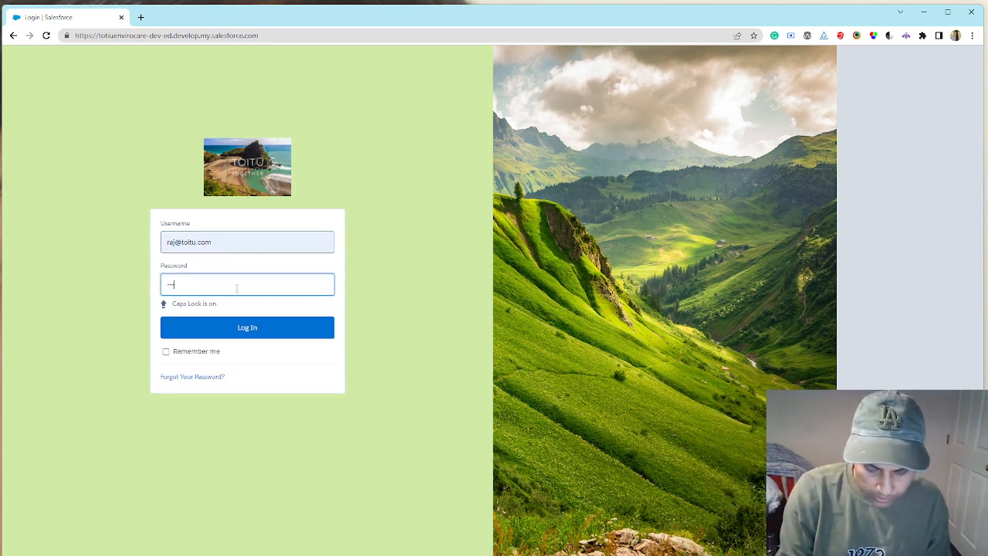
{"action": "type", "text": "*"}
{"action": "key", "text": "Caps_Lock"}
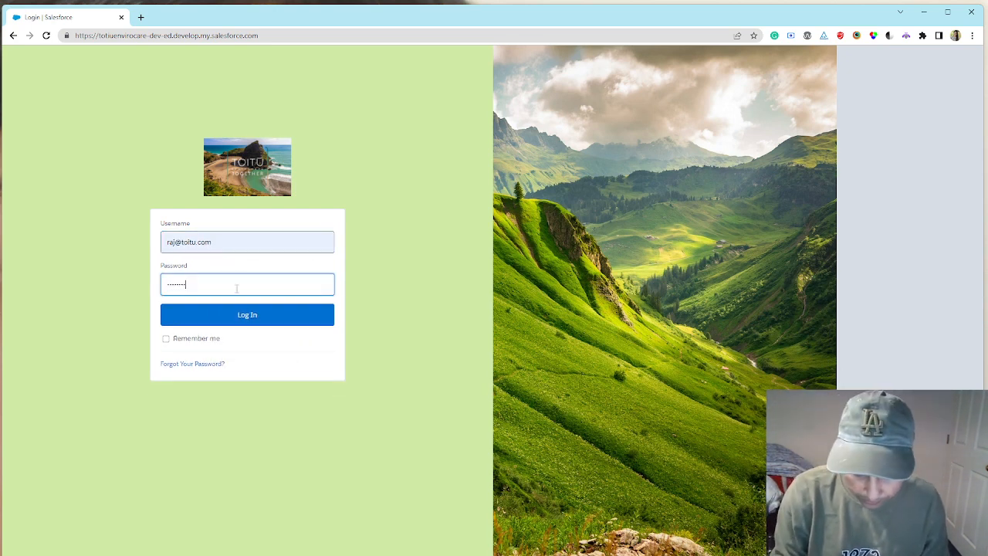
{"action": "type", "text": "*****"}
{"action": "key", "text": "Return"}
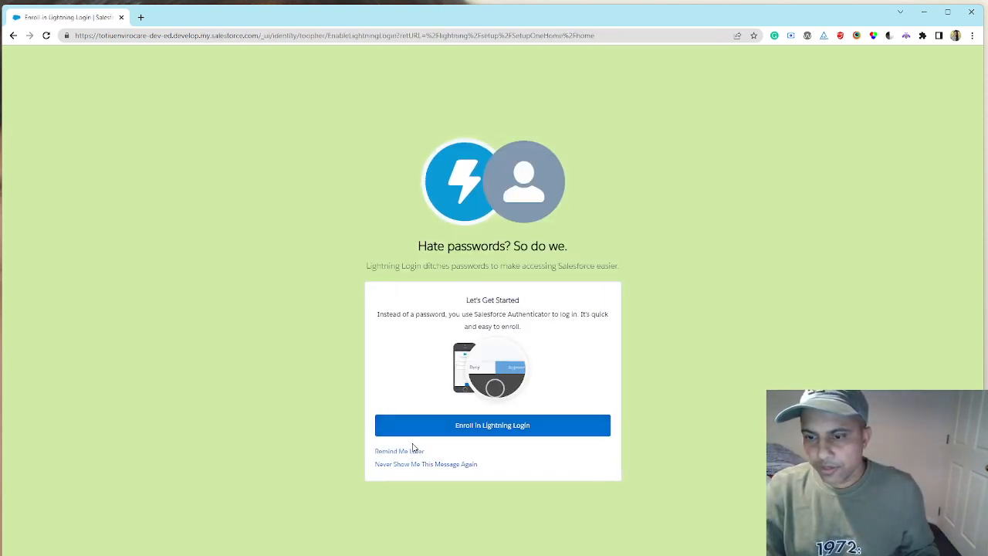
{"action": "left_click", "coordinate": [417, 457]}
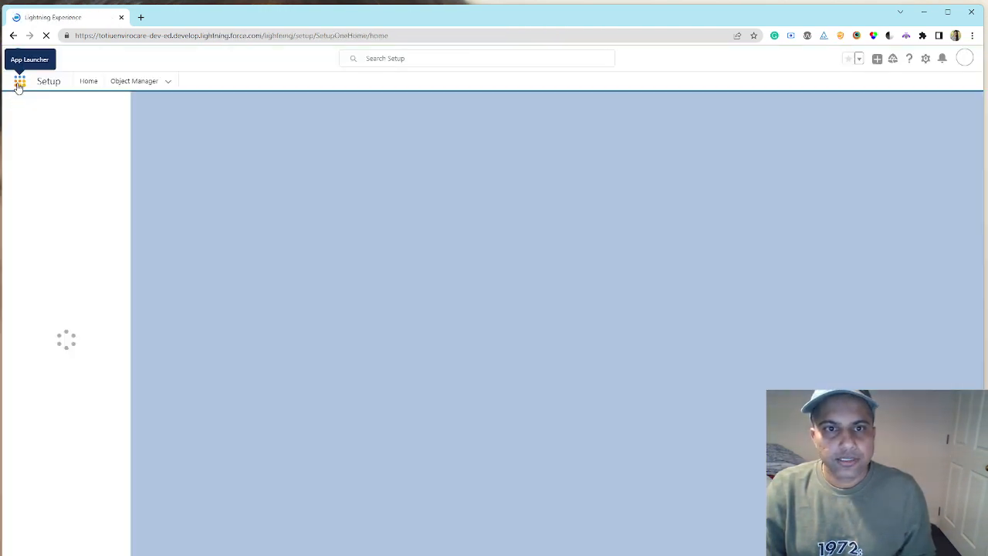
- Find the Toitū Envirocare app by searching for "toit" and open it
{"action": "left_click", "coordinate": [19, 81]}
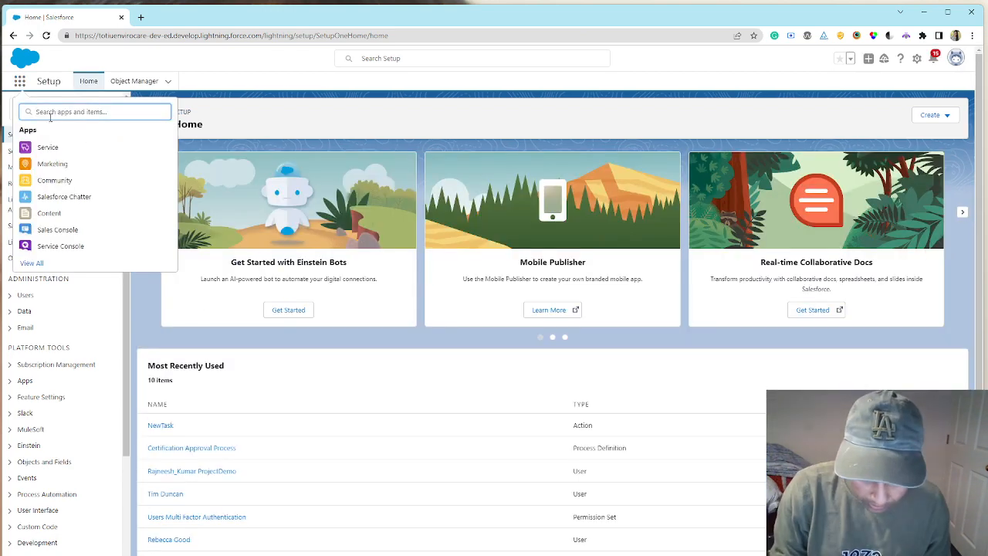
{"action": "type", "text": "toit"}
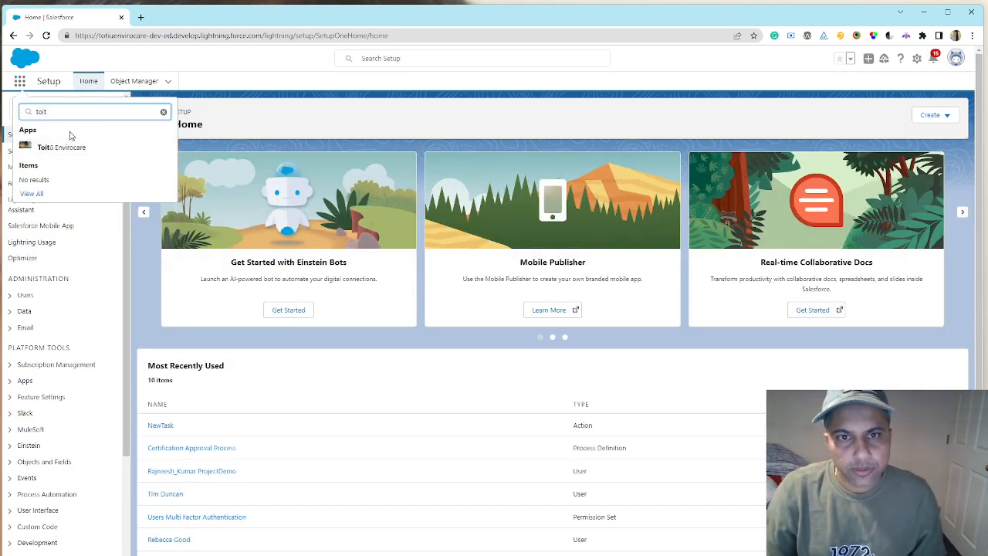
{"action": "left_click", "coordinate": [68, 148]}
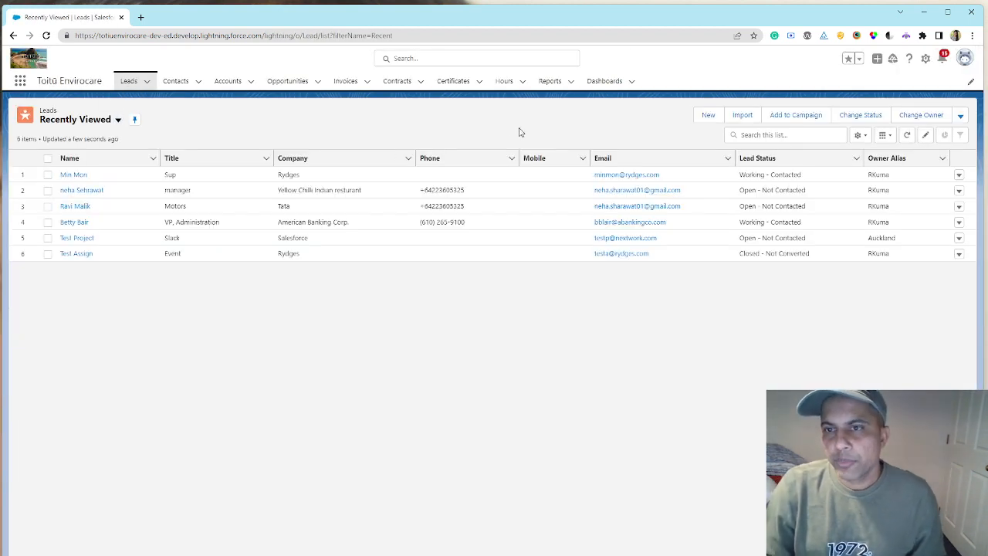
- Start a new lead with the salutation Mr. and enter the lead's first and last name
{"action": "left_click", "coordinate": [710, 117]}
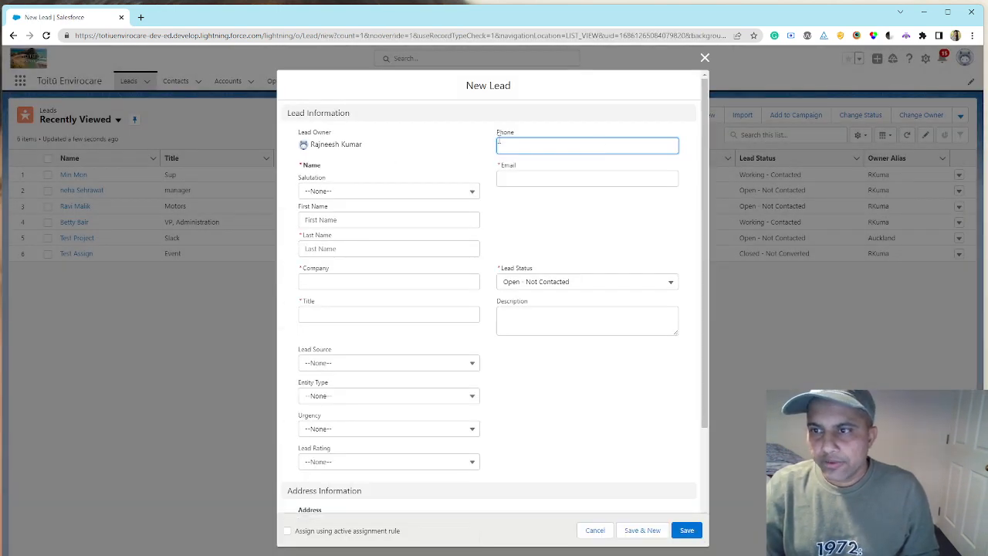
{"action": "left_click", "coordinate": [385, 198]}
{"action": "left_click", "coordinate": [358, 232]}
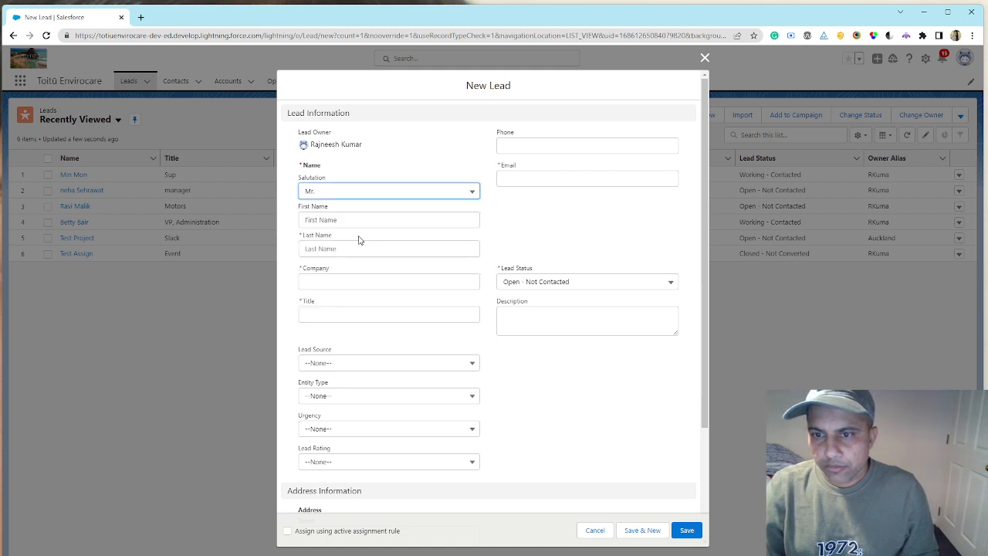
{"action": "left_click", "coordinate": [347, 219]}
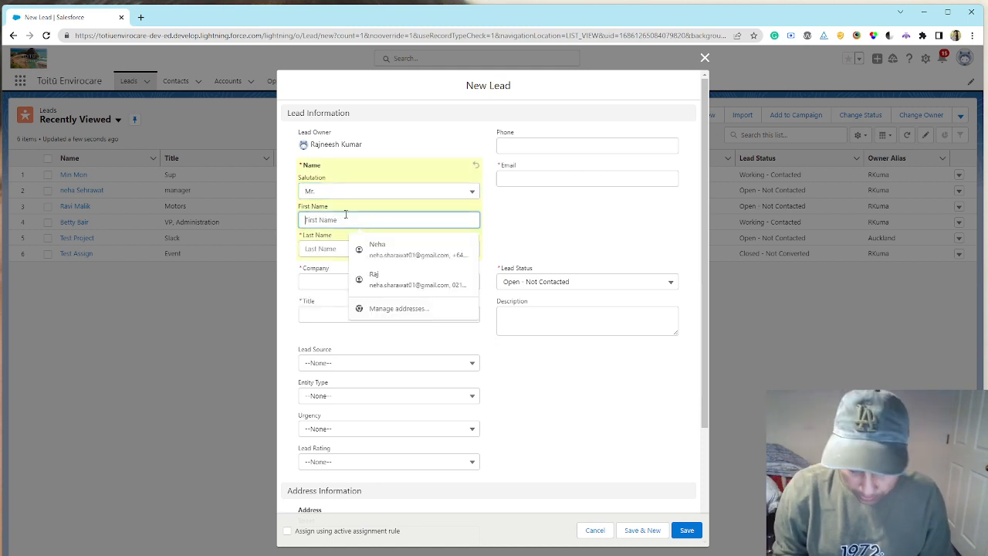
{"action": "key", "text": "Tab"}
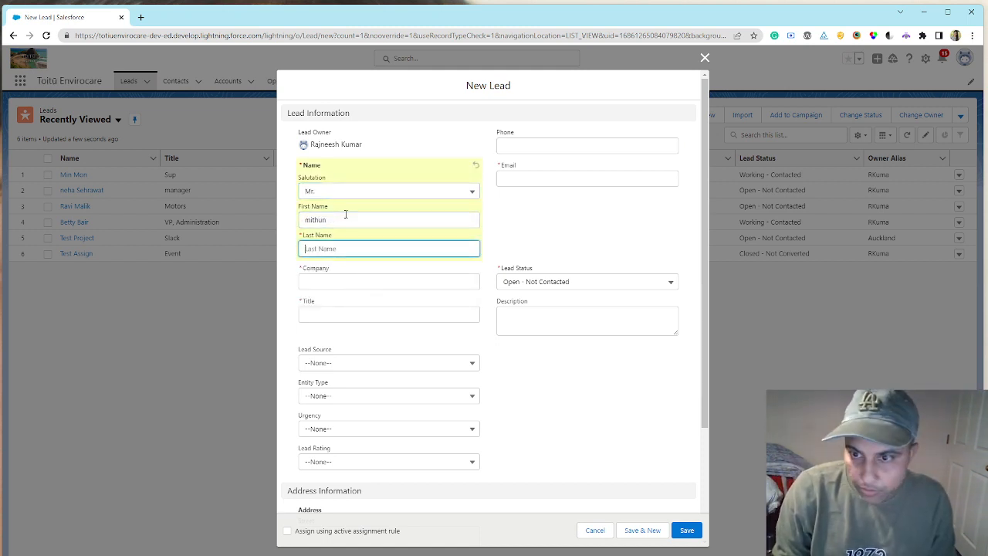
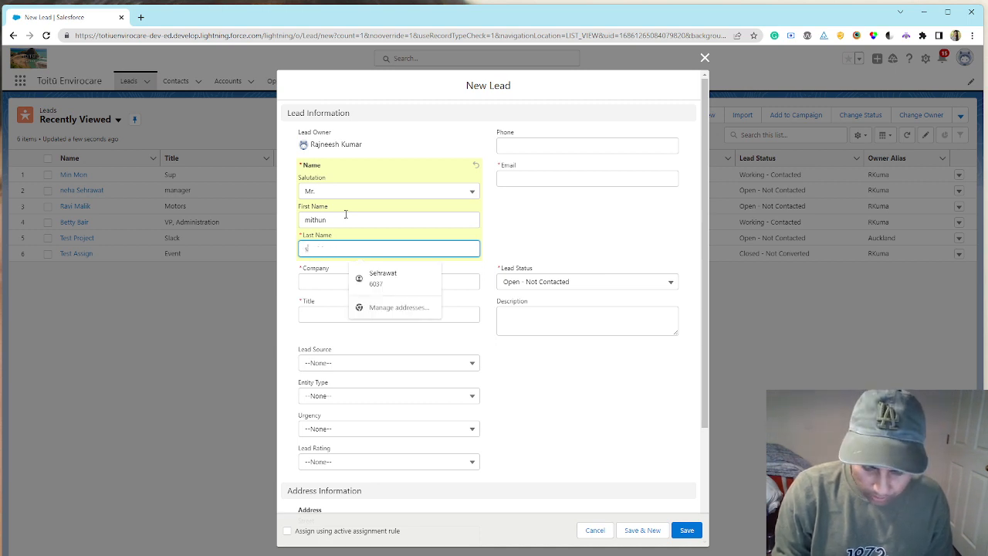
- Set the lead's company to bnz and title to manager, and fill in the email, phone and address from the saved contact details
{"action": "key", "text": "Tab"}
{"action": "key", "text": "Tab"}
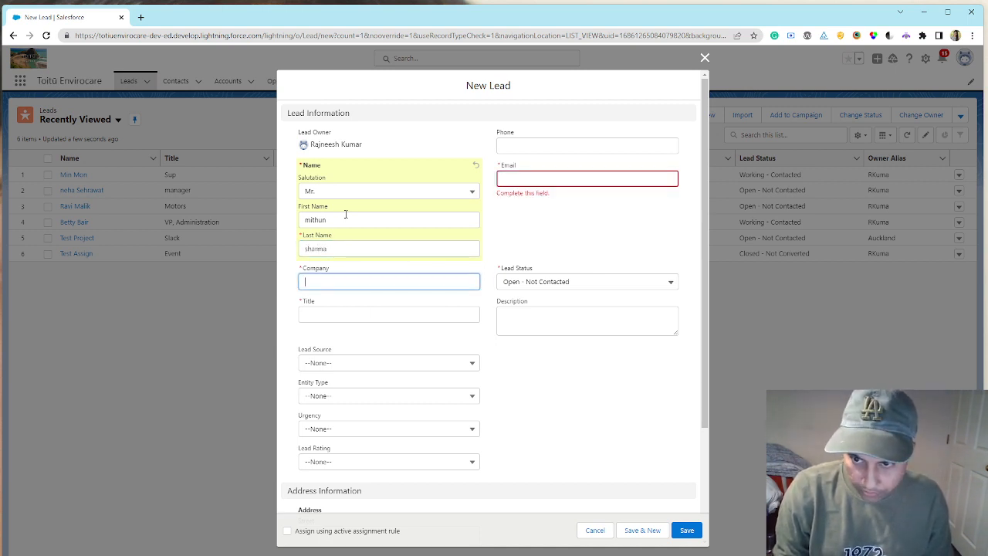
{"action": "type", "text": "bnz"}
{"action": "key", "text": "Tab"}
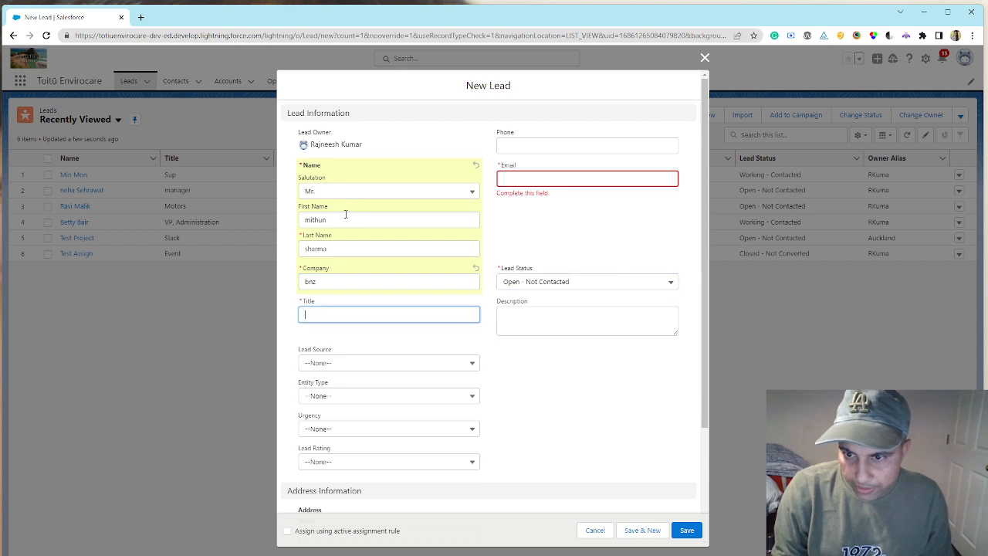
{"action": "type", "text": "manager"}
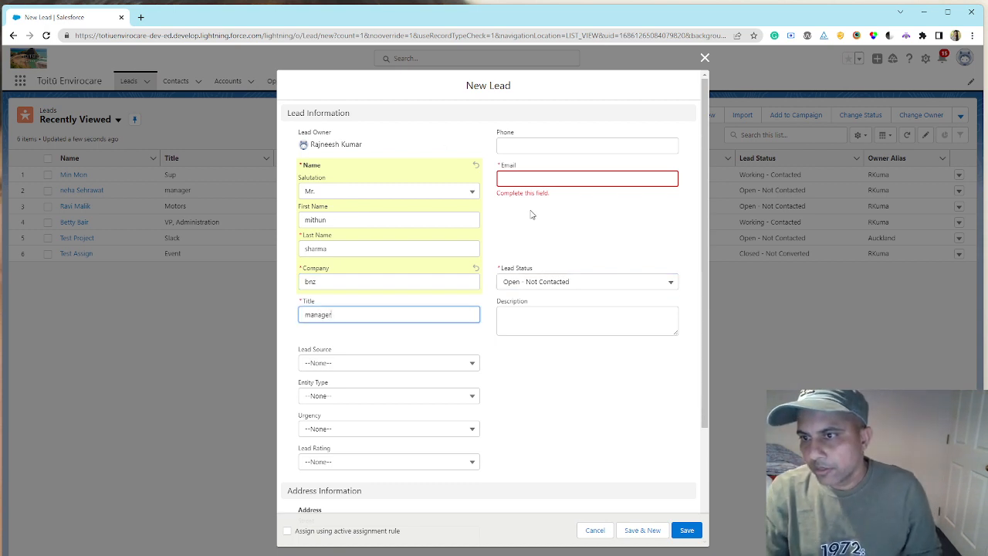
{"action": "left_click", "coordinate": [552, 179]}
{"action": "left_click", "coordinate": [586, 233]}
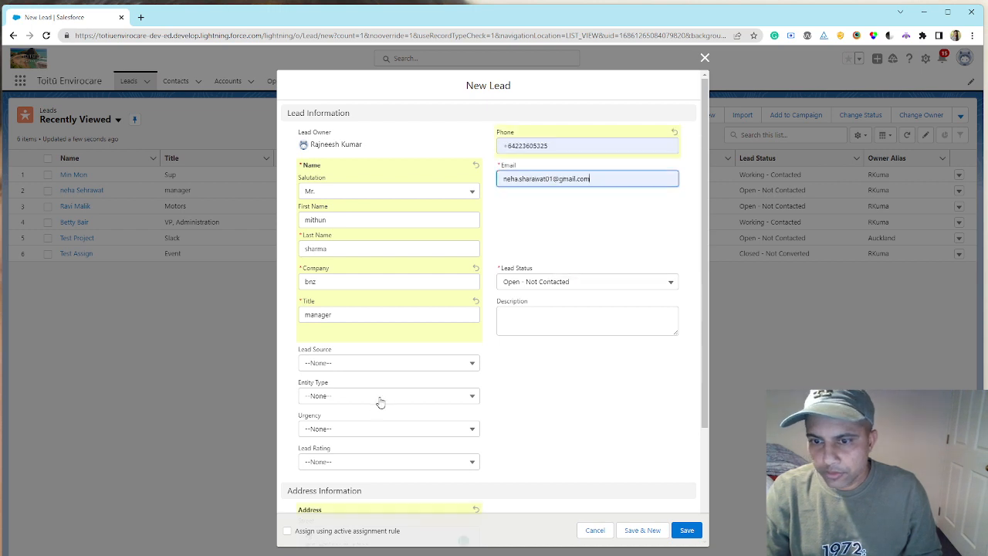
- Set the lead rating to Warm and save the new lead
{"action": "scroll", "coordinate": [433, 393], "scroll_direction": "down", "scroll_amount": 2}
{"action": "left_click", "coordinate": [420, 316]}
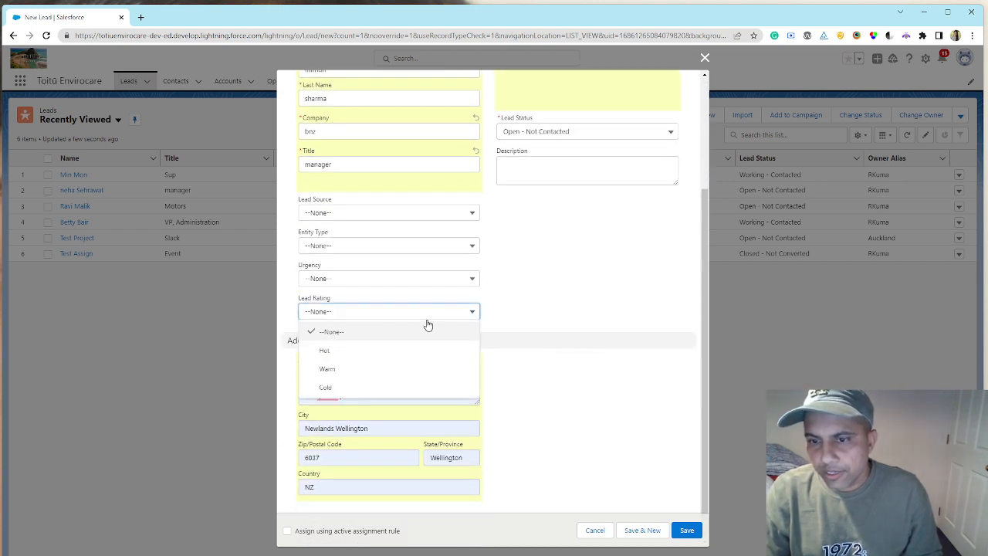
{"action": "left_click", "coordinate": [358, 370]}
{"action": "scroll", "coordinate": [513, 337], "scroll_direction": "up", "scroll_amount": 4}
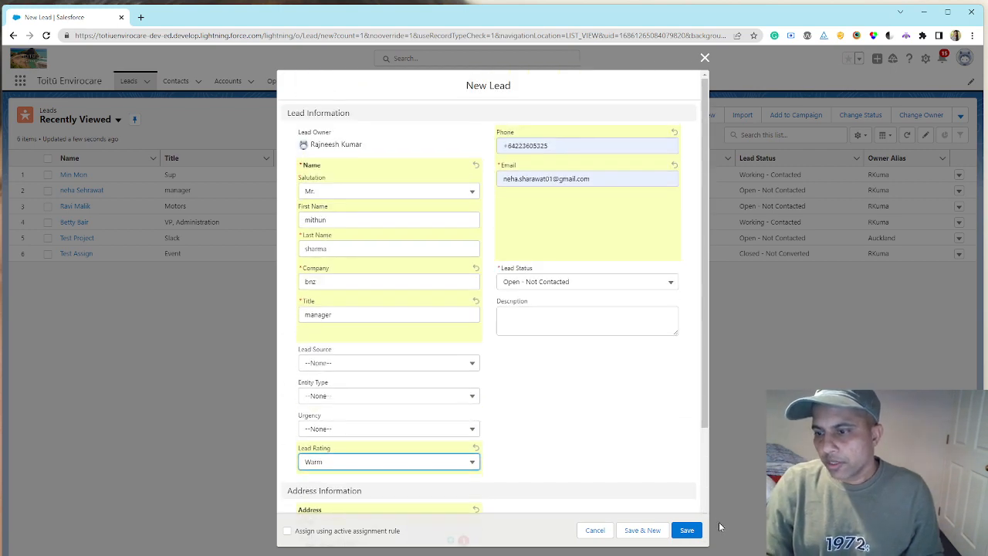
{"action": "left_click", "coordinate": [688, 531]}
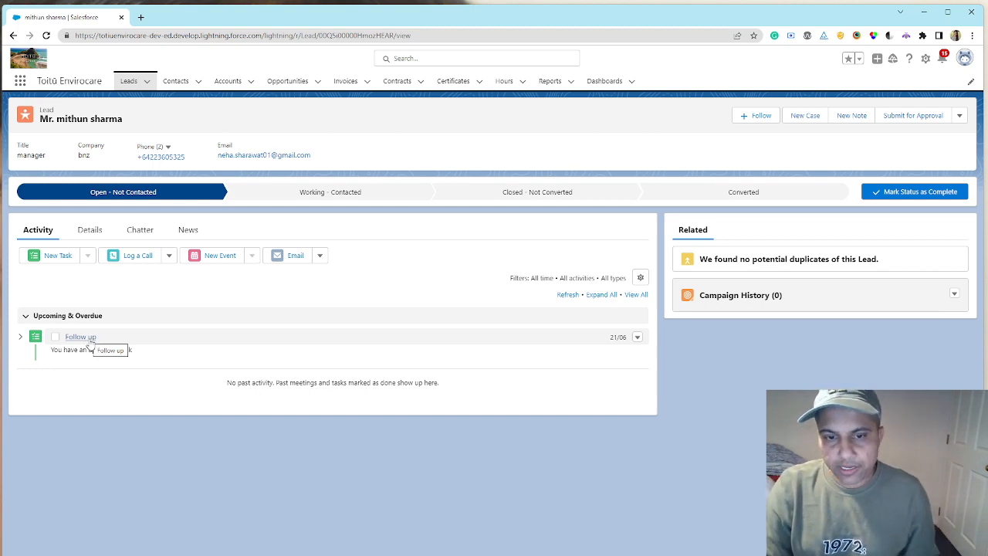
- Review the lead's Follow up task and return to the lead record
{"action": "left_click", "coordinate": [90, 340]}
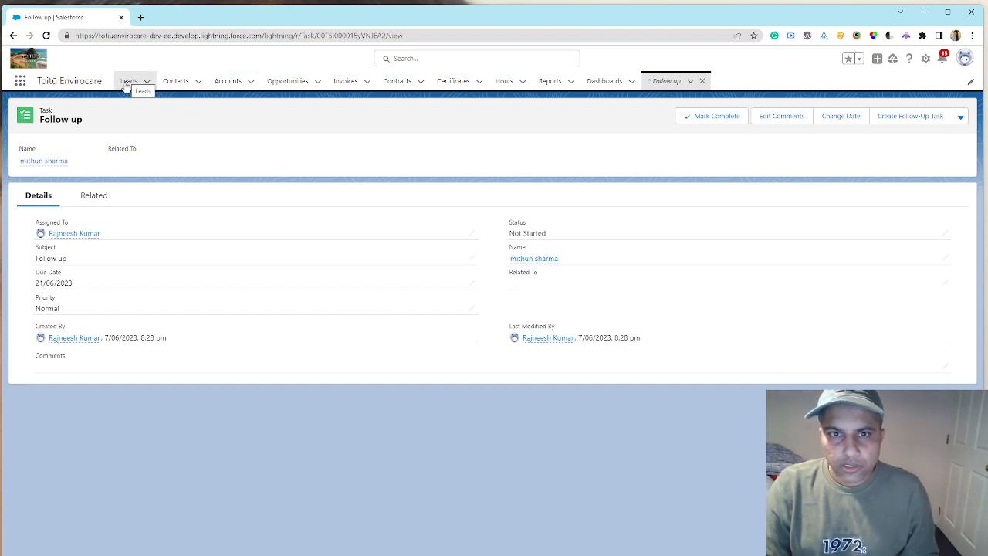
{"action": "left_click", "coordinate": [35, 163]}
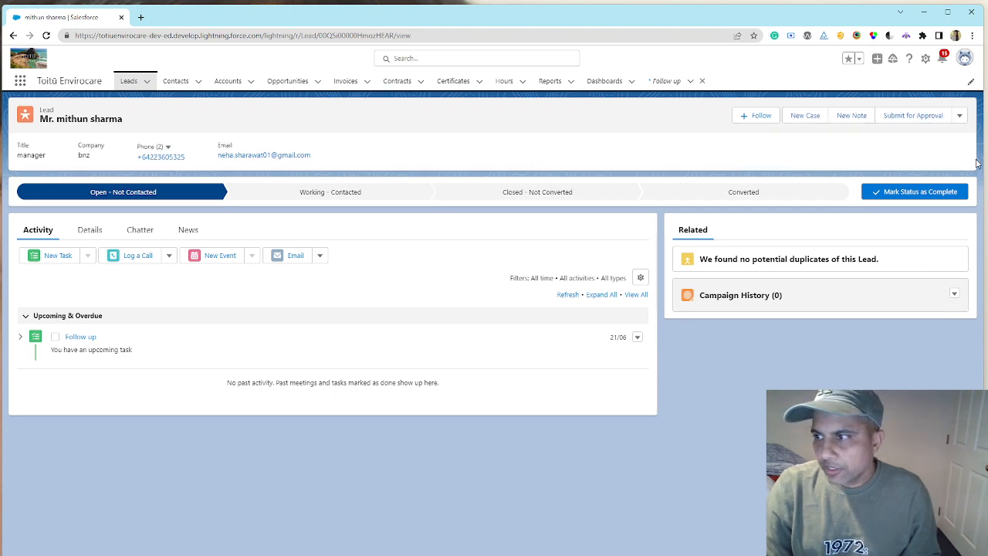
- Try to convert the lead into a new bnz account, contact and opportunity with the Closed - Converted status
{"action": "left_click", "coordinate": [792, 192]}
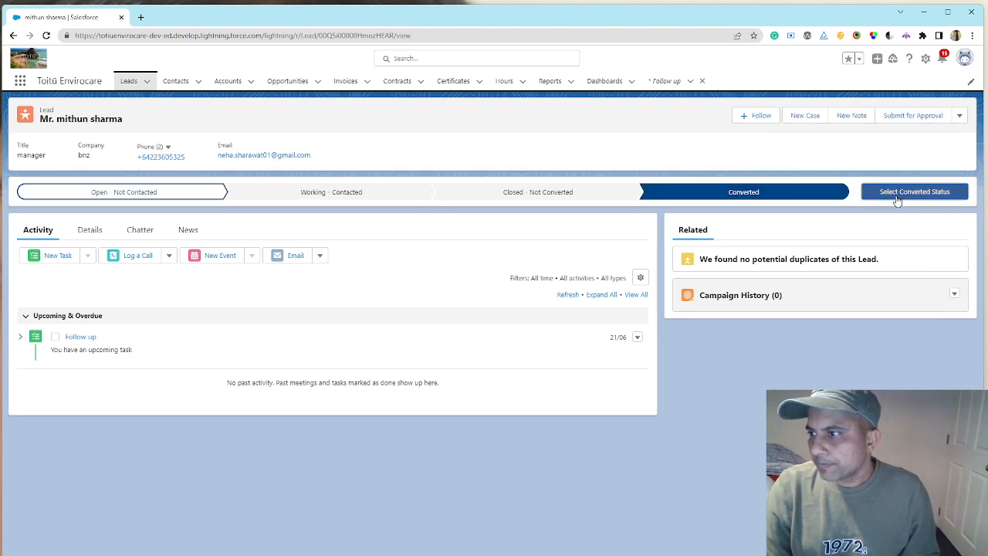
{"action": "left_click", "coordinate": [723, 190]}
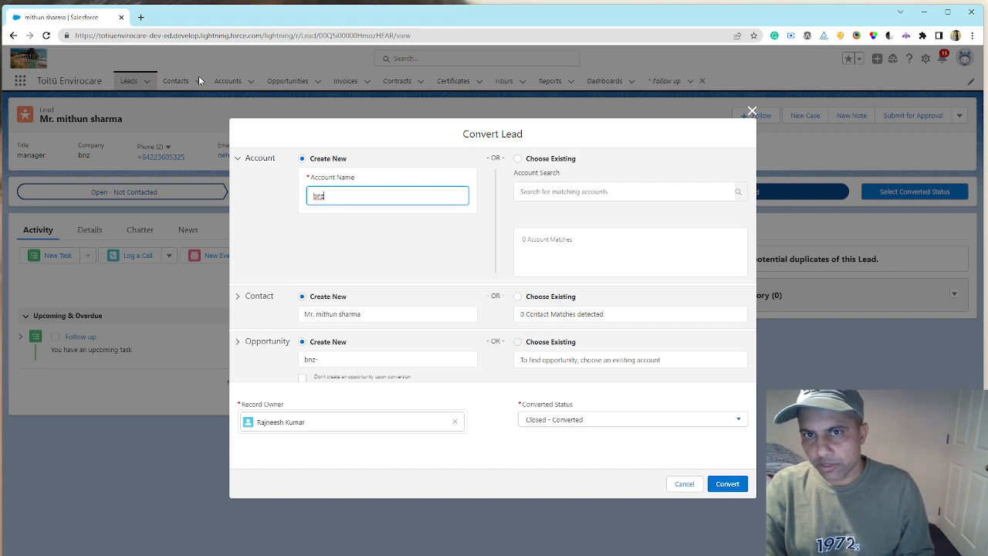
{"action": "left_click", "coordinate": [395, 362]}
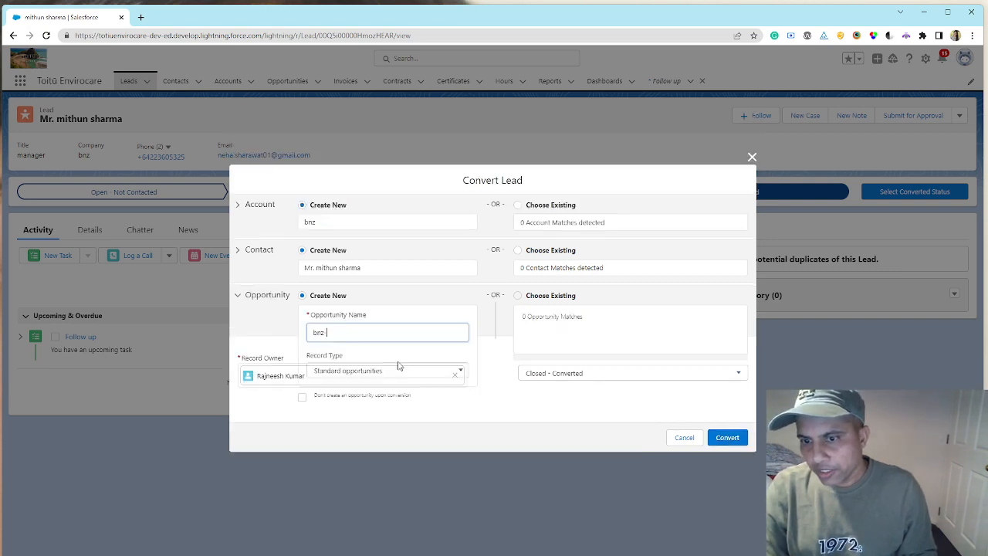
{"action": "key", "text": "BackSpace"}
{"action": "left_click", "coordinate": [739, 480]}
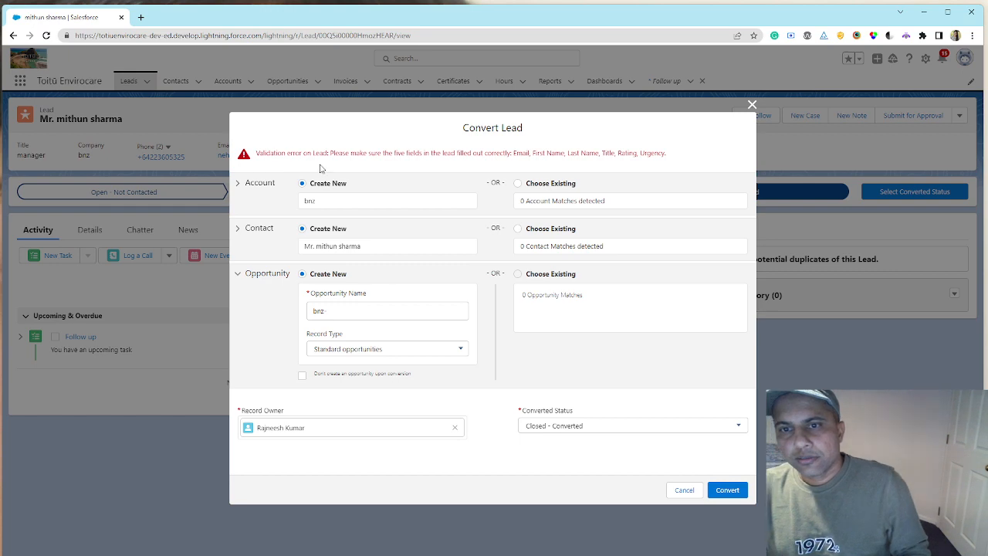
{"action": "left_click", "coordinate": [751, 104]}
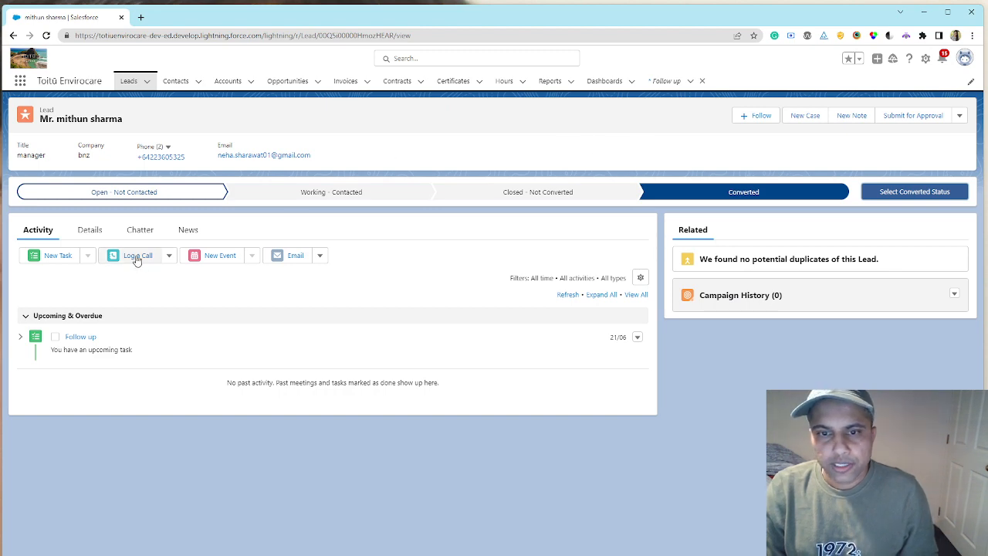
- Edit the lead's details, setting the entity type to Corporation and the urgency to 1 - 3 months, and save
{"action": "left_click", "coordinate": [90, 230]}
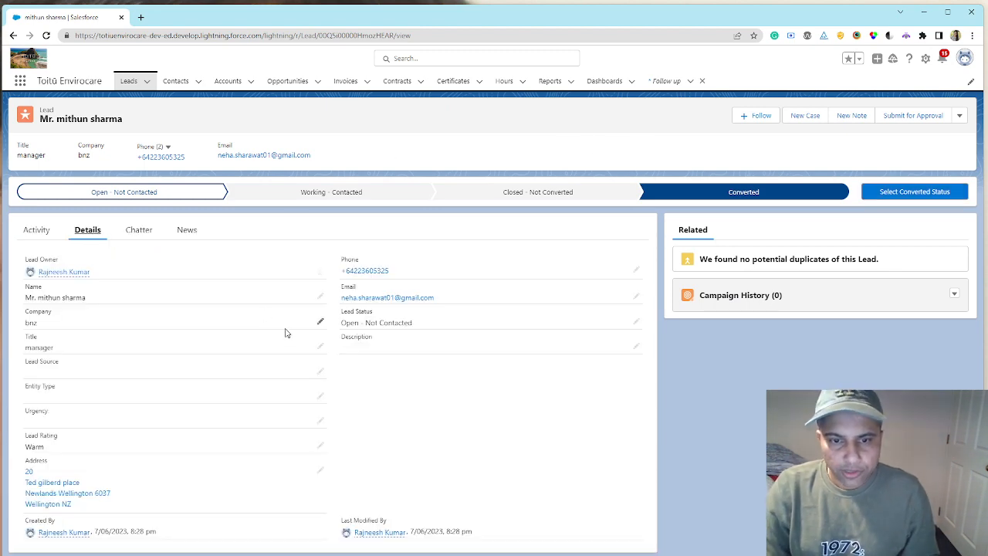
{"action": "left_click", "coordinate": [320, 396]}
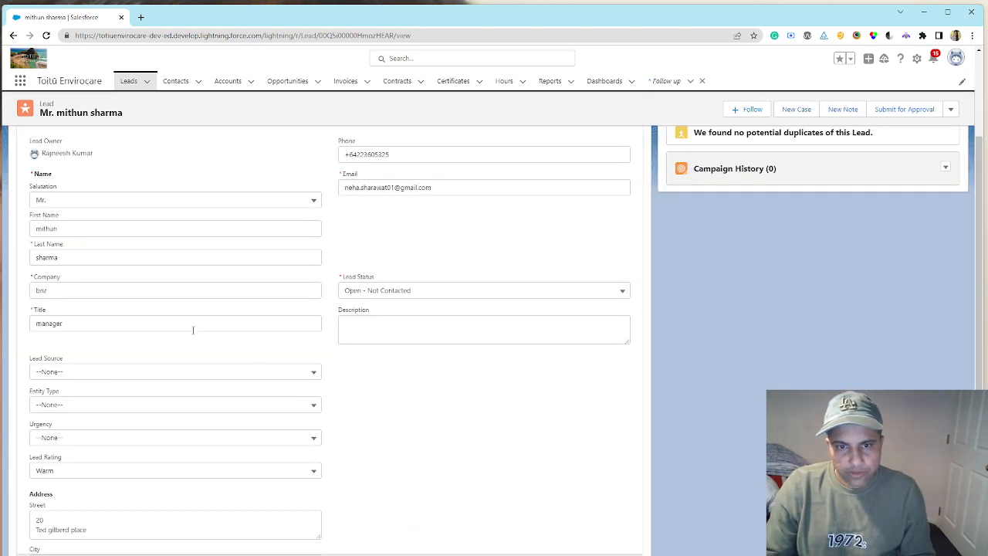
{"action": "scroll", "coordinate": [316, 333], "scroll_direction": "down", "scroll_amount": 2}
{"action": "left_click", "coordinate": [317, 307]}
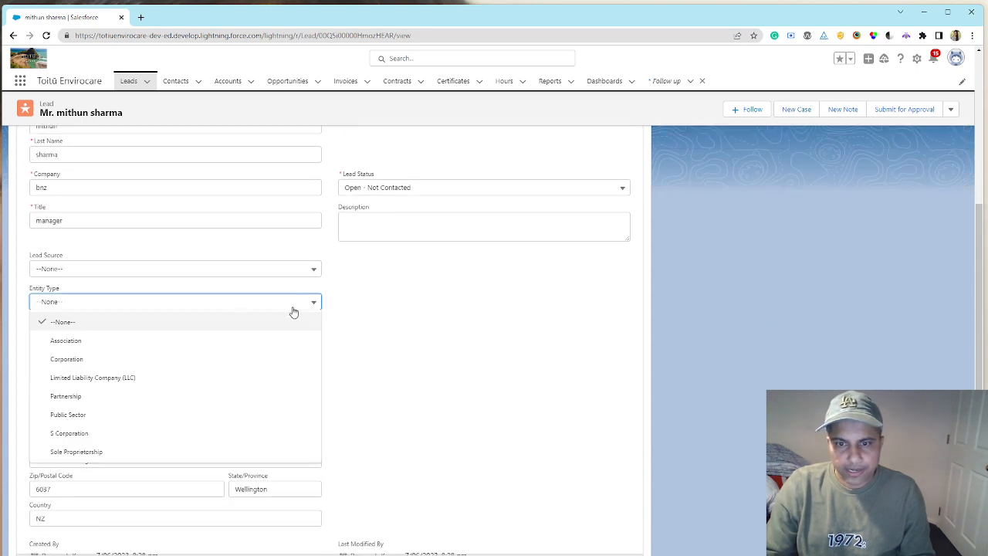
{"action": "left_click", "coordinate": [164, 355]}
{"action": "left_click", "coordinate": [247, 340]}
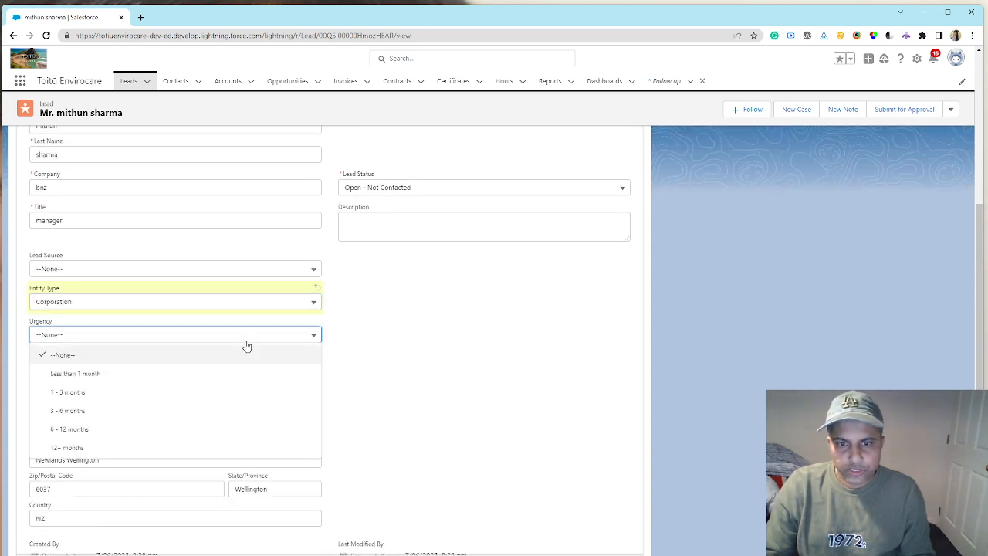
{"action": "left_click", "coordinate": [162, 395]}
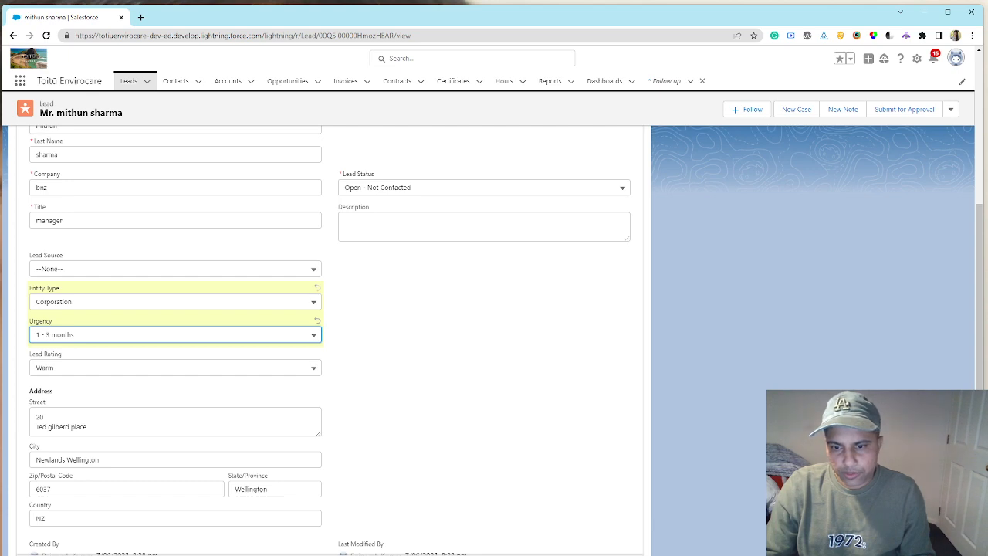
{"action": "left_click", "coordinate": [351, 555]}
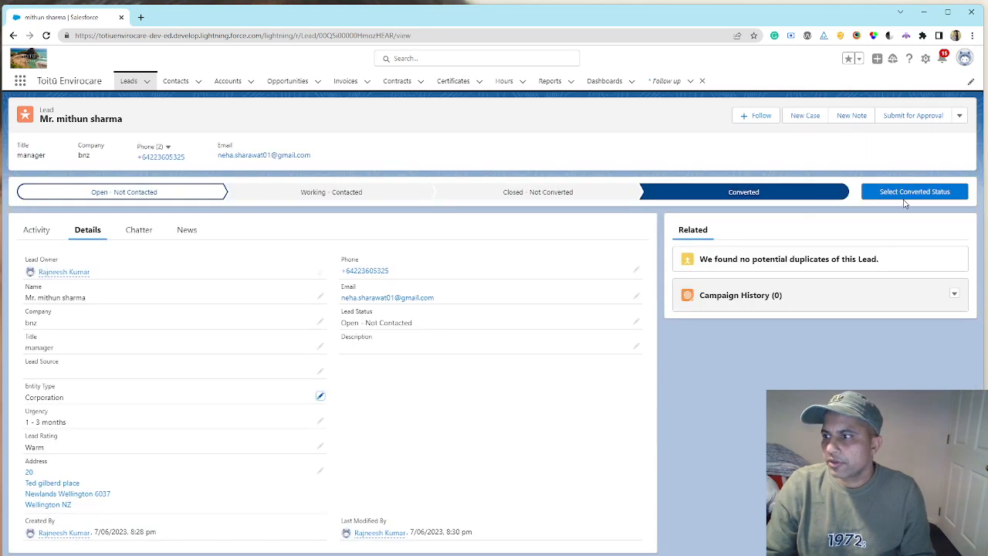
- Convert the lead with a new opportunity named bnz-loan of the Special Project opportunities record type, and close the conversion summary
{"action": "left_click", "coordinate": [907, 199]}
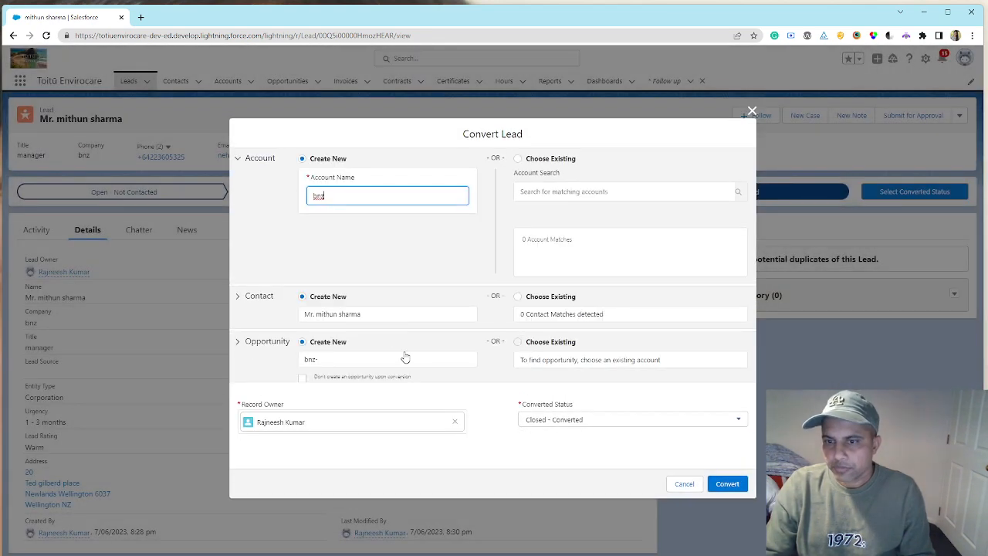
{"action": "left_click", "coordinate": [395, 361]}
{"action": "type", "text": "loan"}
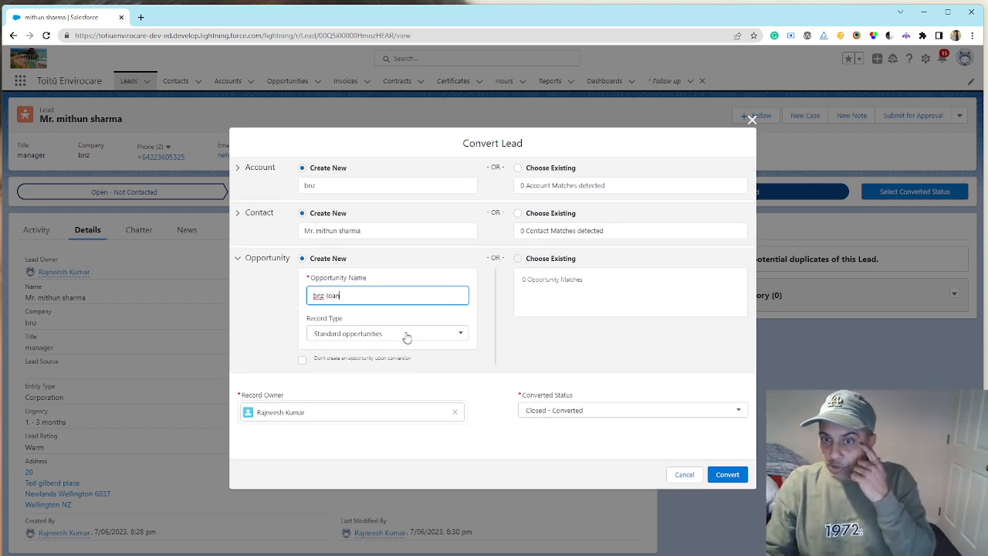
{"action": "left_click", "coordinate": [407, 339]}
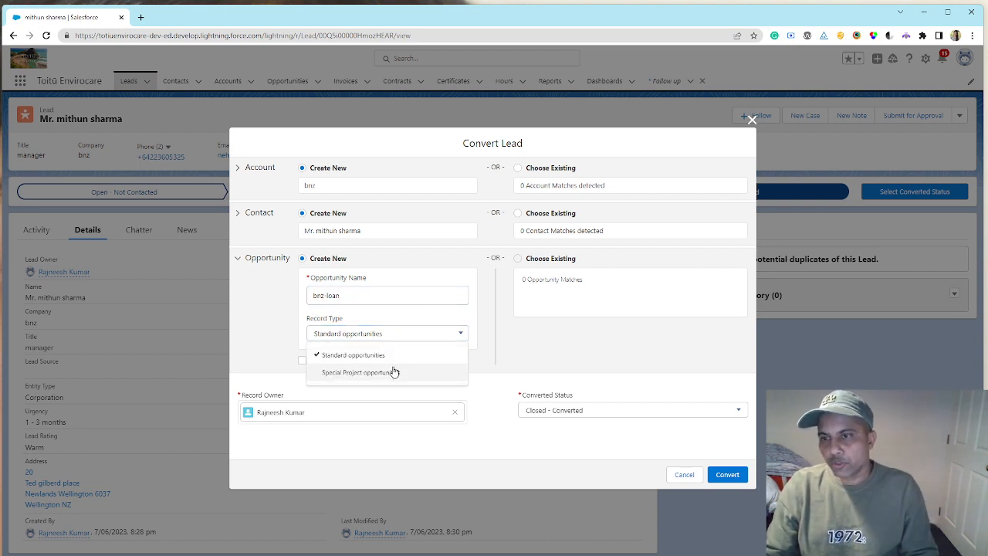
{"action": "left_click", "coordinate": [395, 371]}
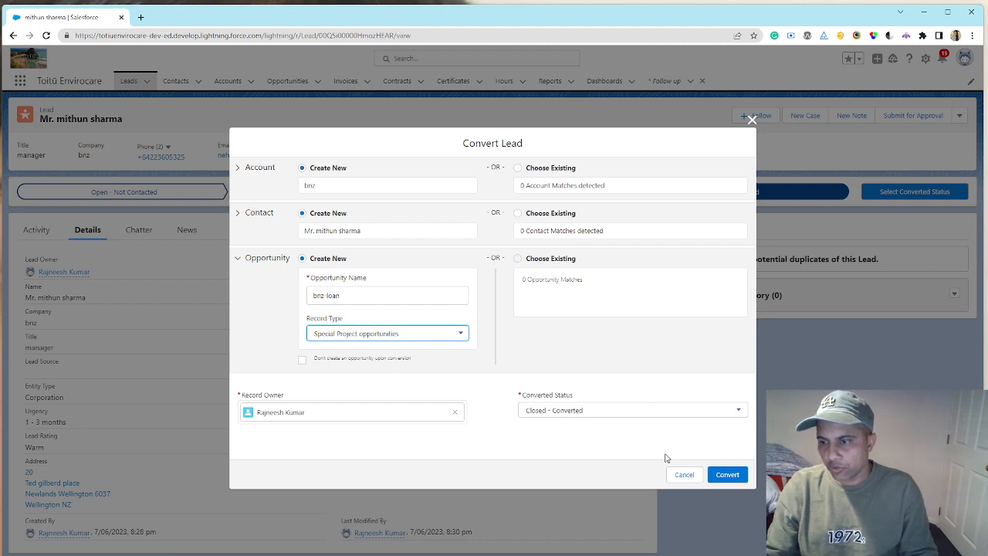
{"action": "left_click", "coordinate": [725, 474]}
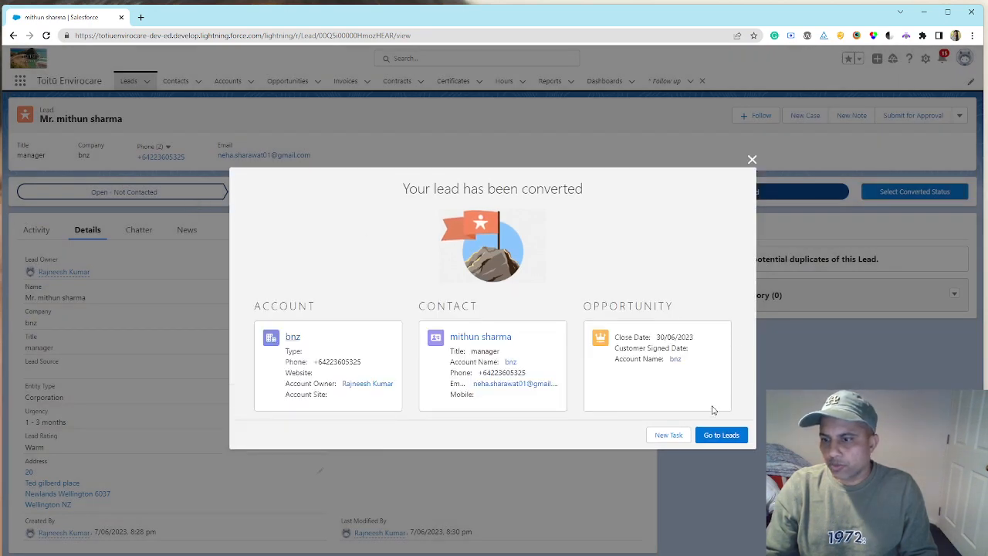
{"action": "left_click", "coordinate": [752, 160]}
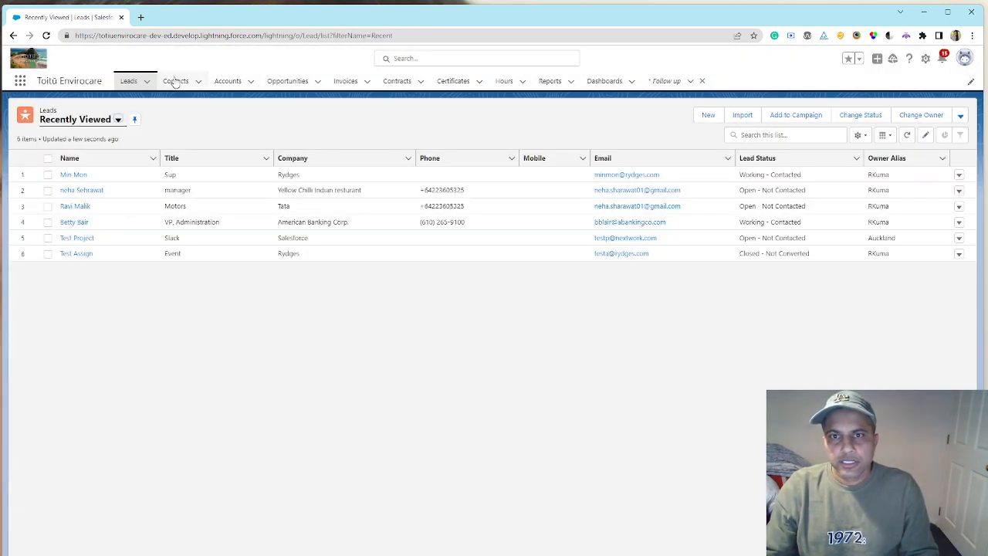
- Review the converted contact's record and check the record types offered for a new contact, without creating one
{"action": "left_click", "coordinate": [176, 81]}
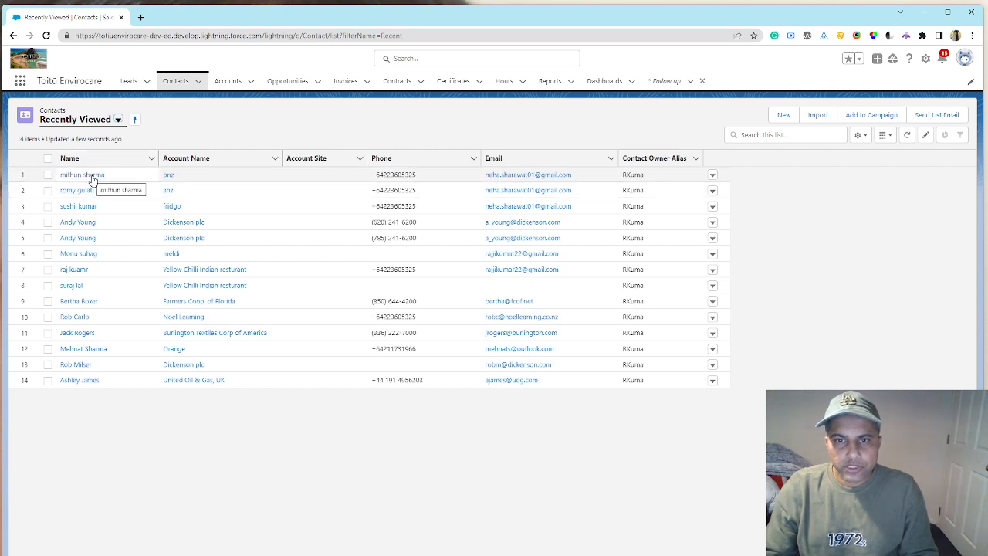
{"action": "left_click", "coordinate": [96, 180]}
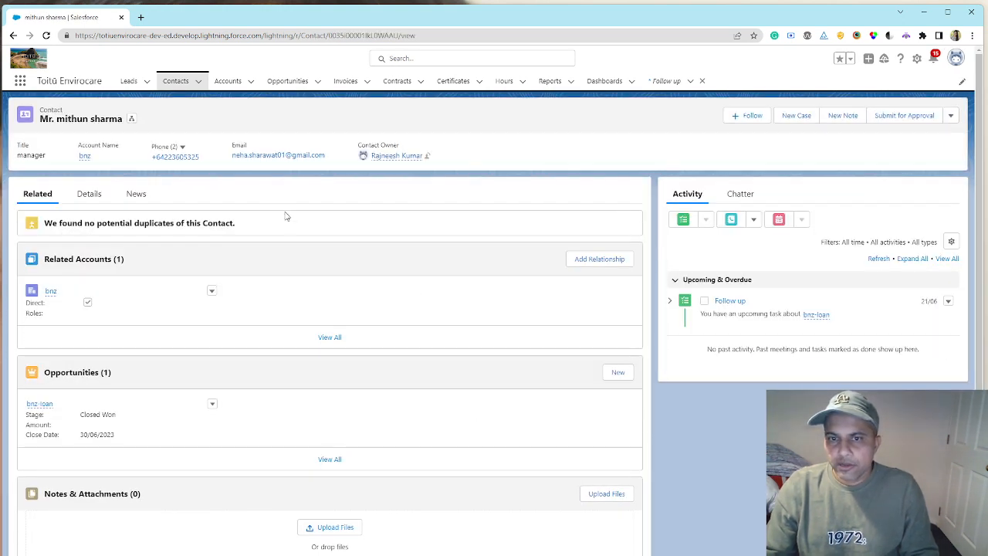
{"action": "left_click", "coordinate": [183, 85]}
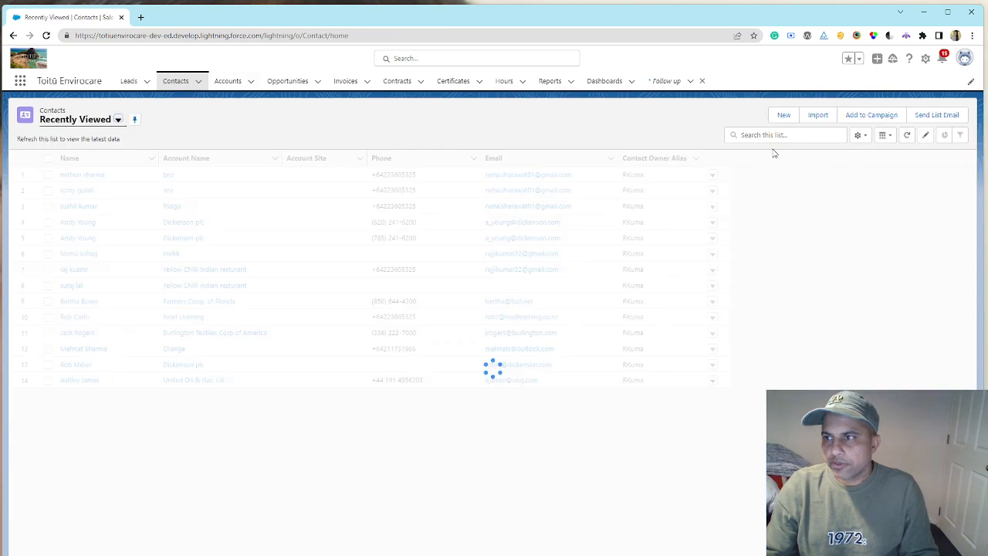
{"action": "left_click", "coordinate": [786, 114]}
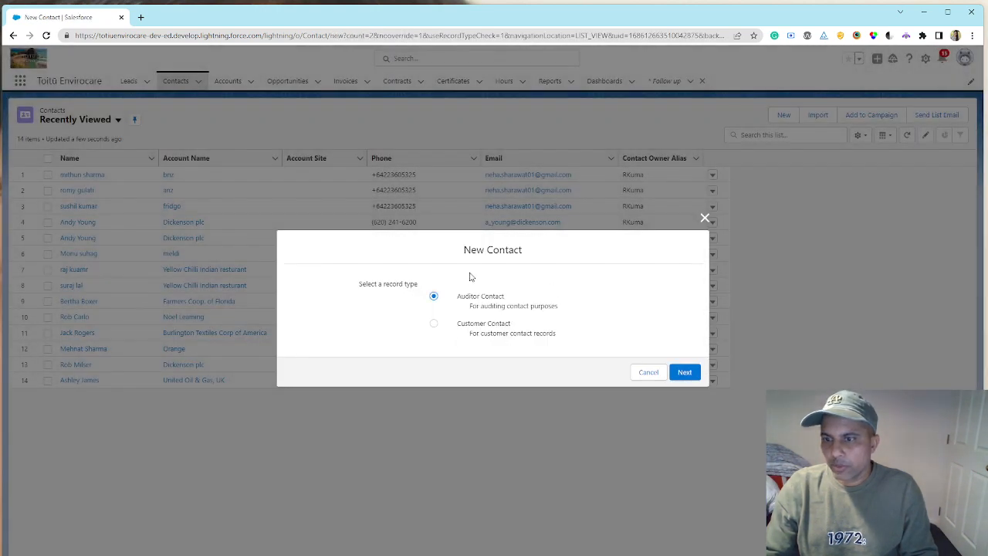
{"action": "left_click", "coordinate": [703, 220]}
- Add an account relationship to the converted contact, linking it to Toitu Envirocare with the Auditor role, and save
{"action": "left_click", "coordinate": [80, 175]}
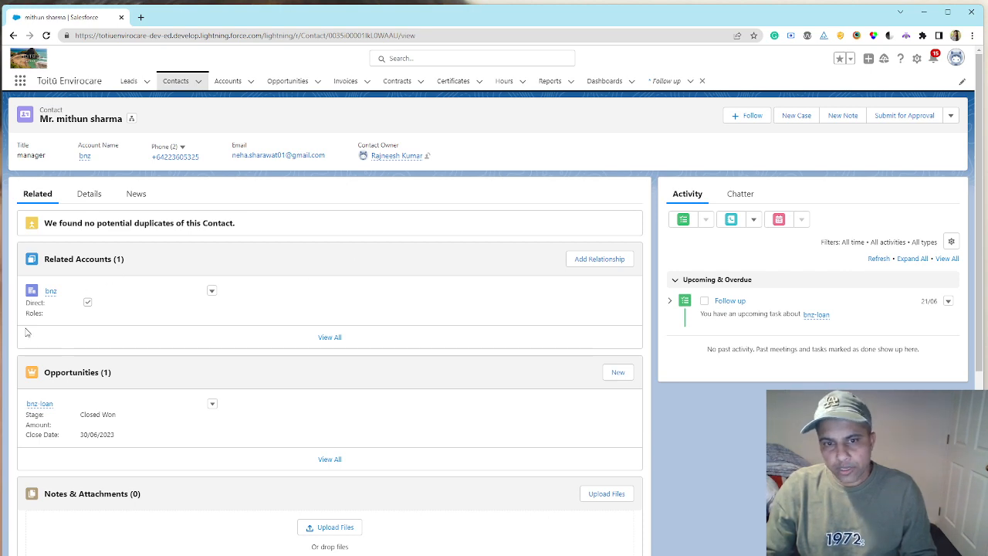
{"action": "left_click", "coordinate": [589, 259]}
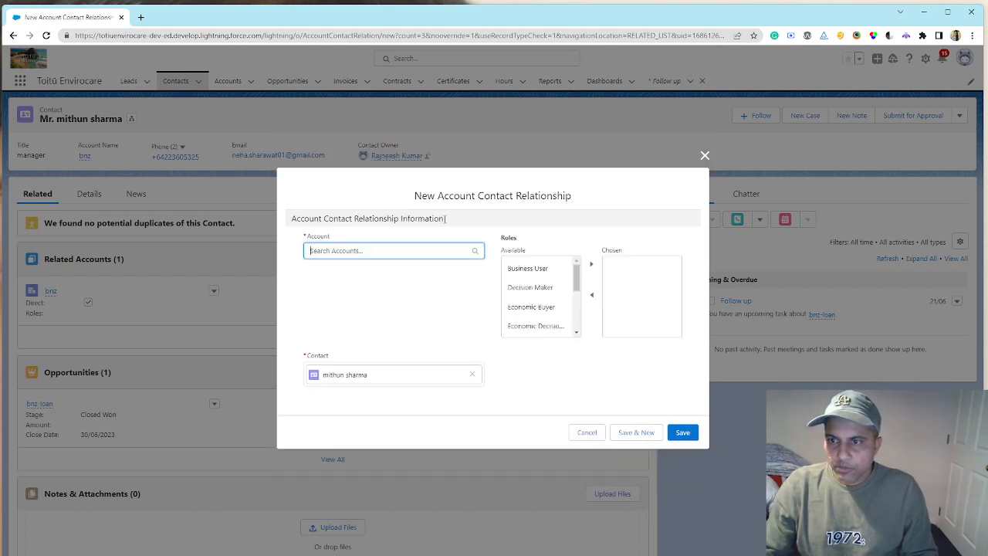
{"action": "left_click", "coordinate": [428, 250]}
{"action": "type", "text": "toi"}
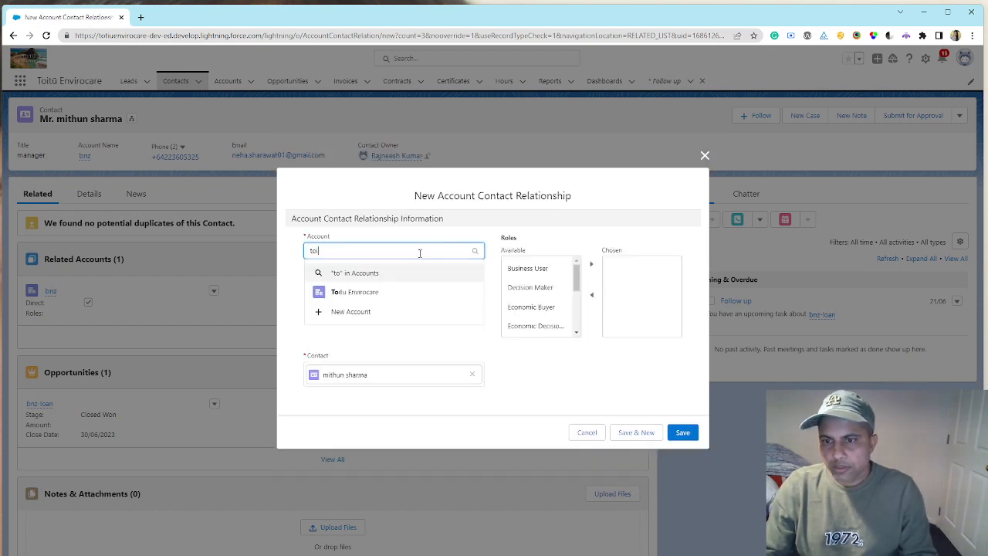
{"action": "left_click", "coordinate": [371, 292]}
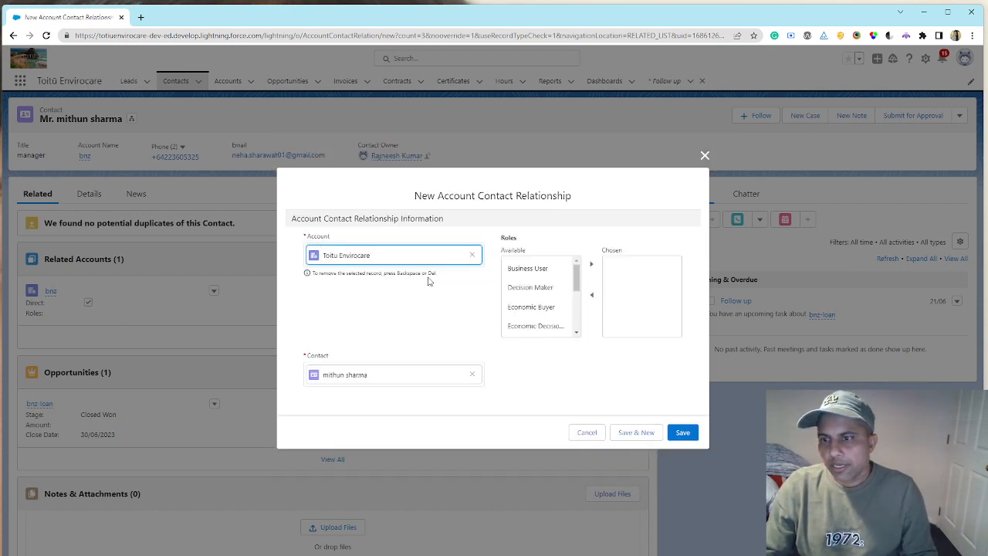
{"action": "left_click_drag", "start_coordinate": [576, 275], "coordinate": [572, 322]}
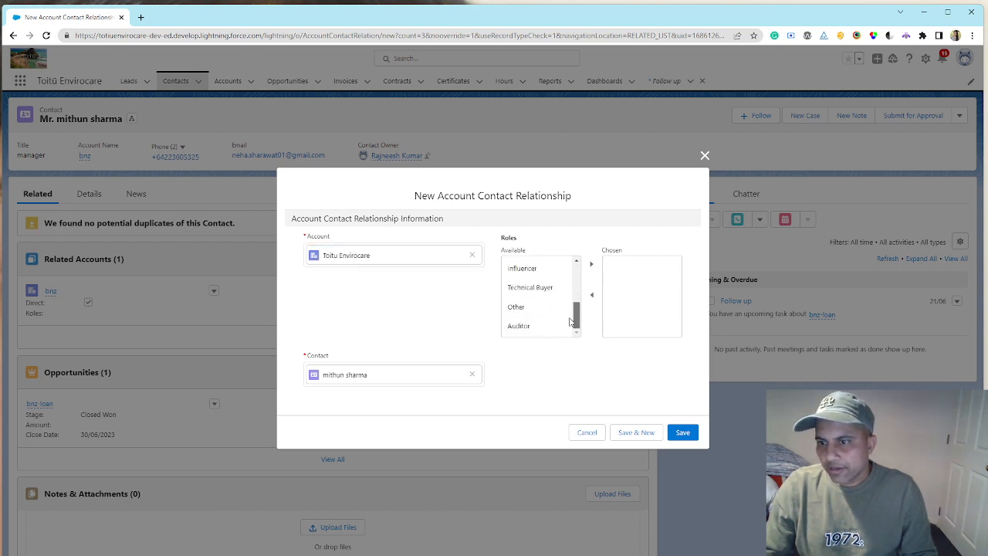
{"action": "left_click", "coordinate": [530, 331]}
{"action": "left_click", "coordinate": [592, 264]}
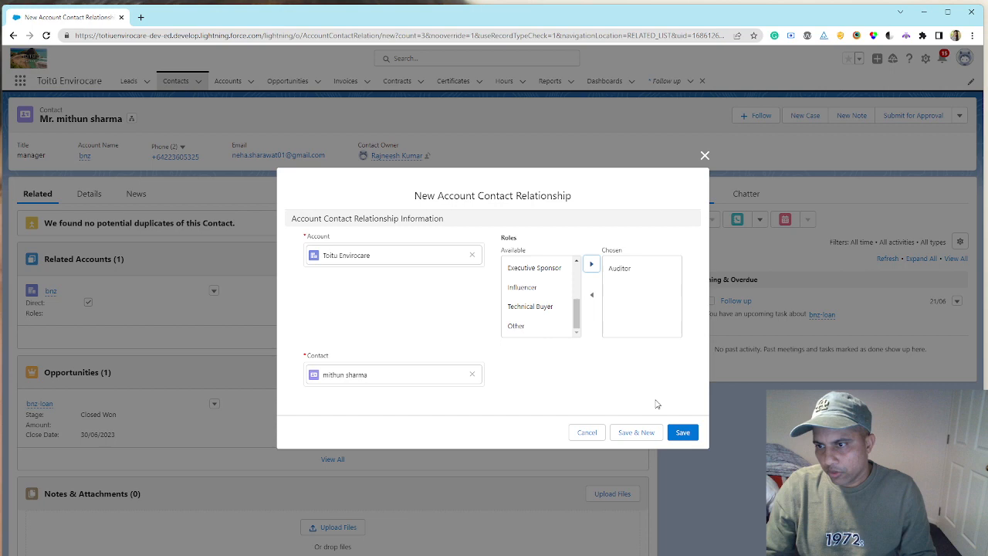
{"action": "left_click", "coordinate": [681, 432]}
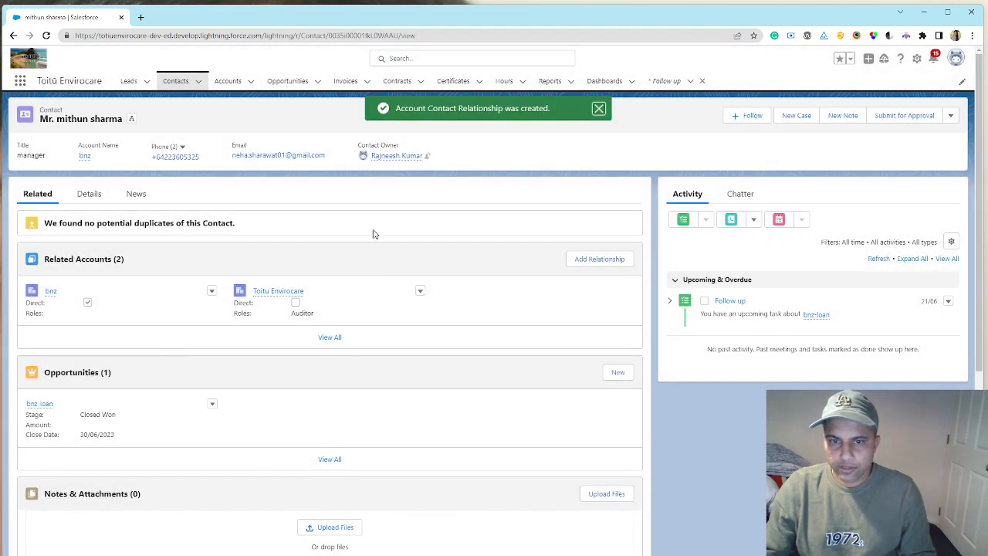
- Review the bnz account's related records and its details
{"action": "left_click", "coordinate": [228, 81]}
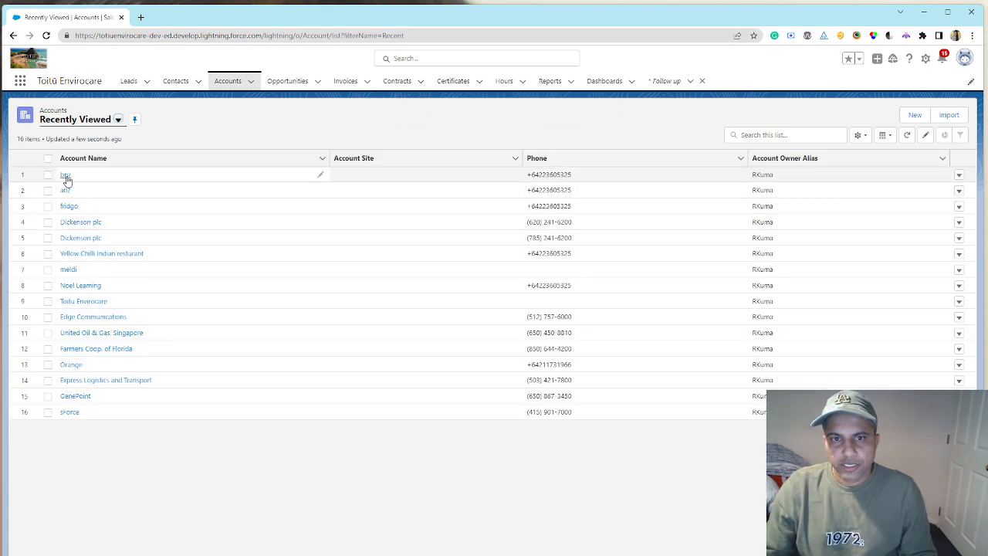
{"action": "left_click", "coordinate": [66, 176]}
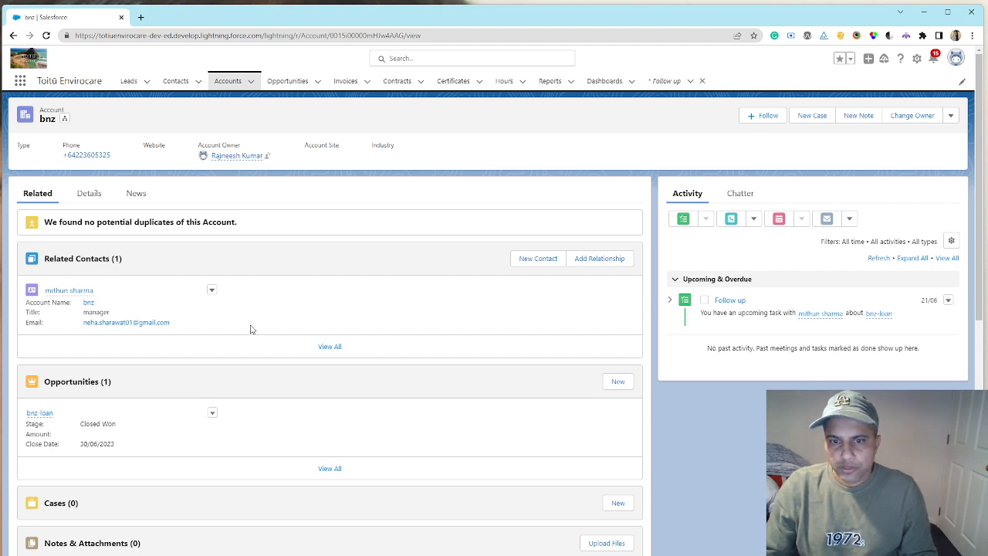
{"action": "left_click", "coordinate": [90, 196]}
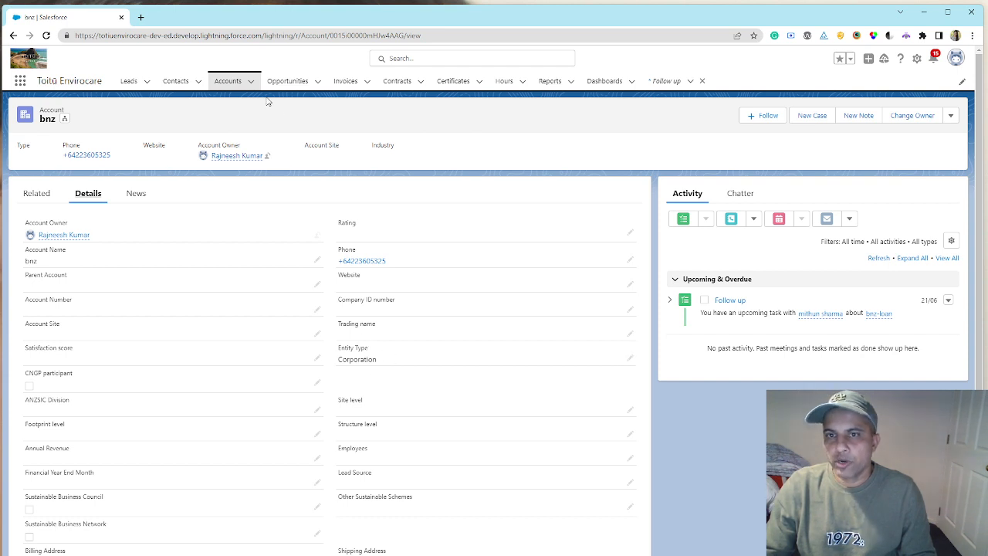
- Open the bnz-loan opportunity and set its current stage to Discovery
{"action": "left_click", "coordinate": [287, 81]}
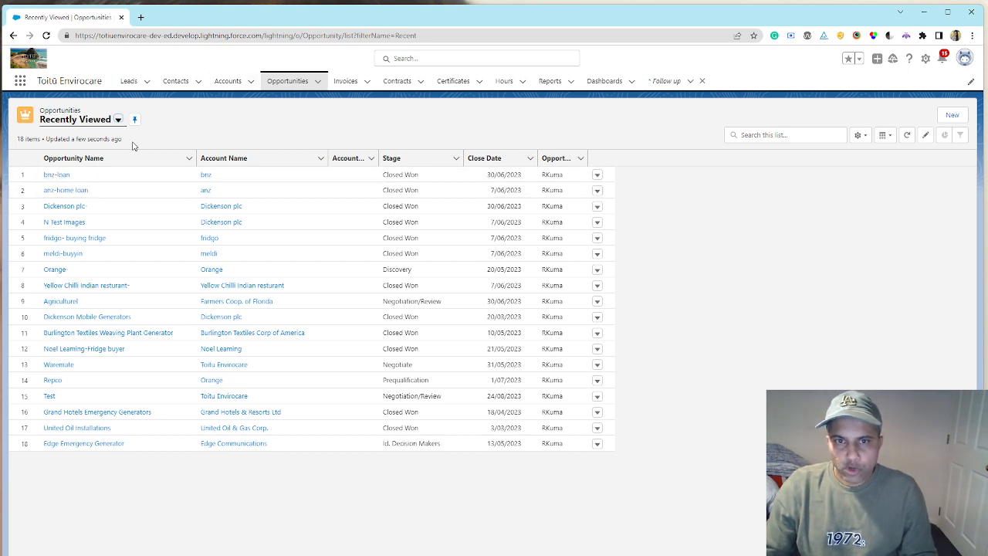
{"action": "left_click", "coordinate": [67, 177]}
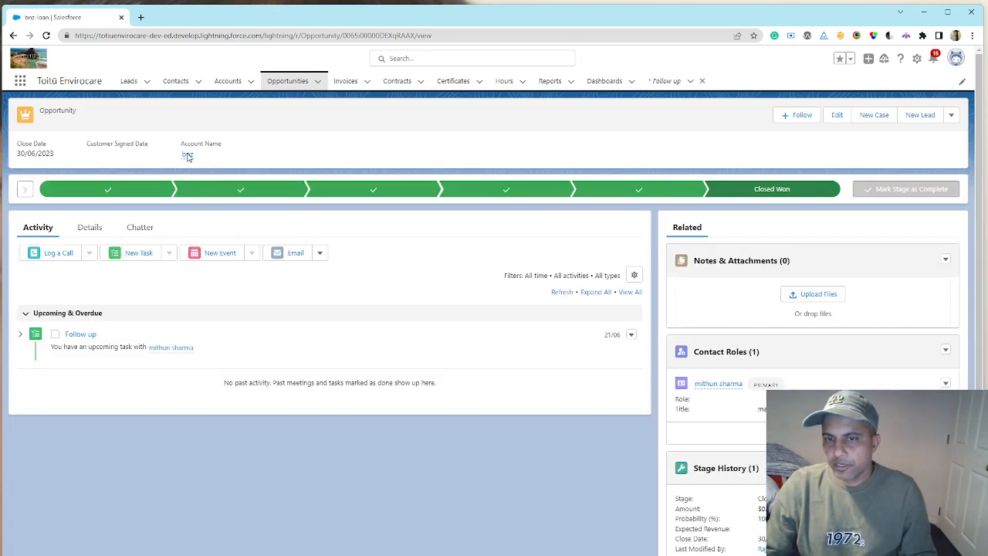
{"action": "left_click", "coordinate": [211, 193]}
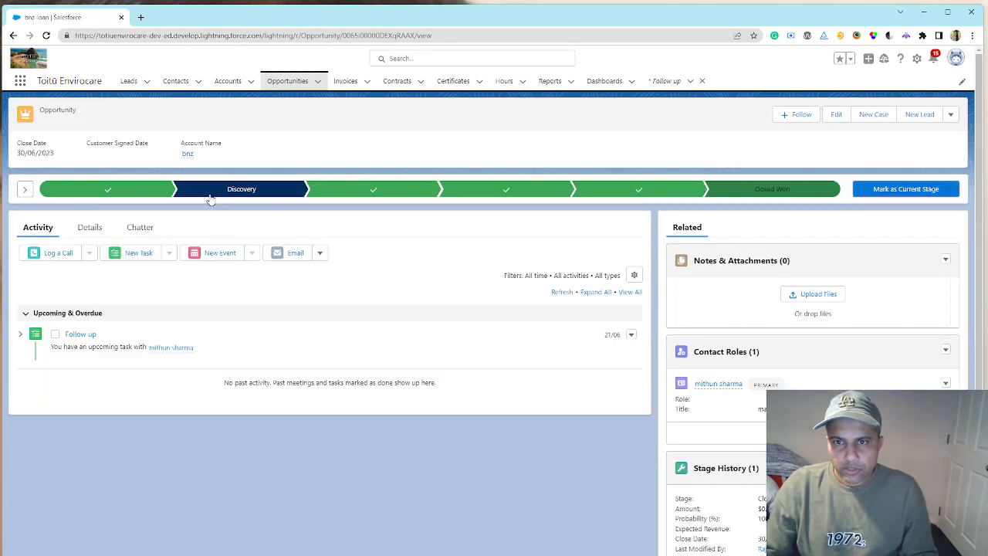
{"action": "left_click", "coordinate": [889, 195]}
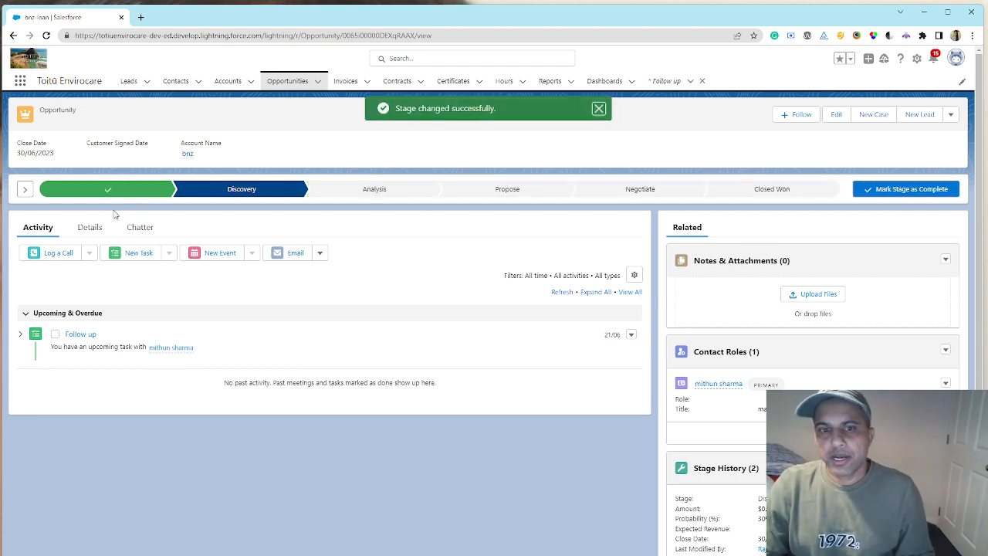
- Examine the Discovery stage's key fields and guidance, and the opportunity's detail fields
{"action": "left_click", "coordinate": [25, 189]}
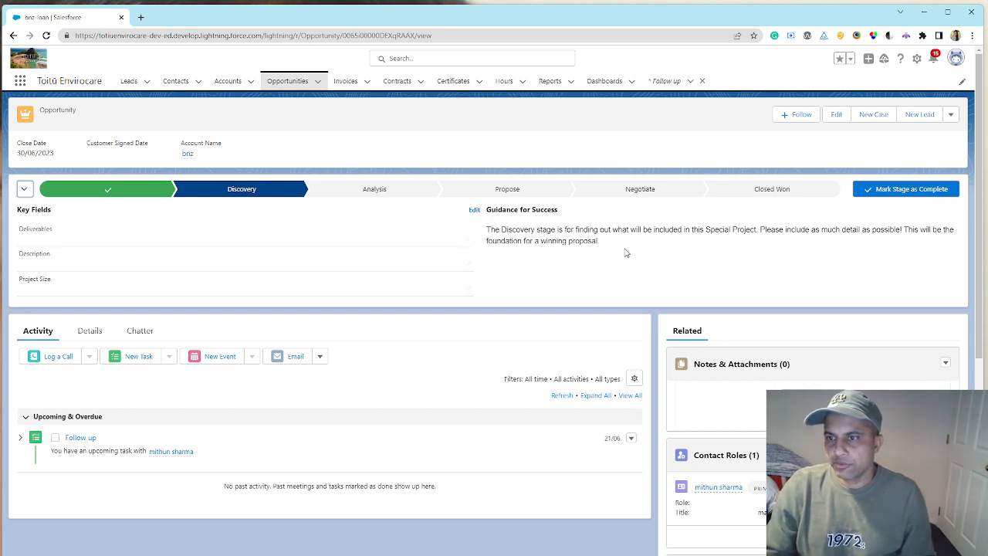
{"action": "left_click", "coordinate": [93, 341]}
{"action": "scroll", "coordinate": [212, 274], "scroll_direction": "down", "scroll_amount": 2}
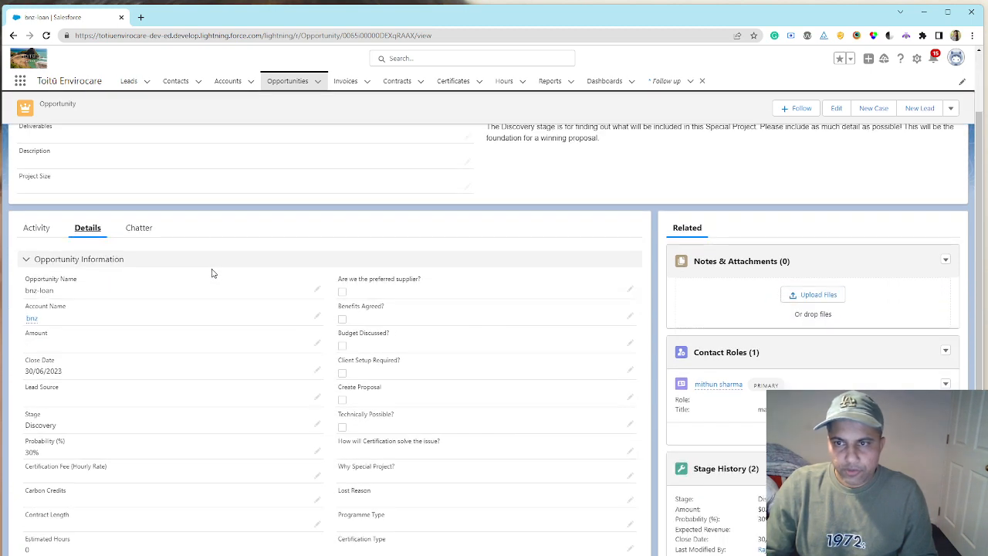
{"action": "scroll", "coordinate": [211, 275], "scroll_direction": "down", "scroll_amount": 4}
{"action": "scroll", "coordinate": [212, 275], "scroll_direction": "up", "scroll_amount": 3}
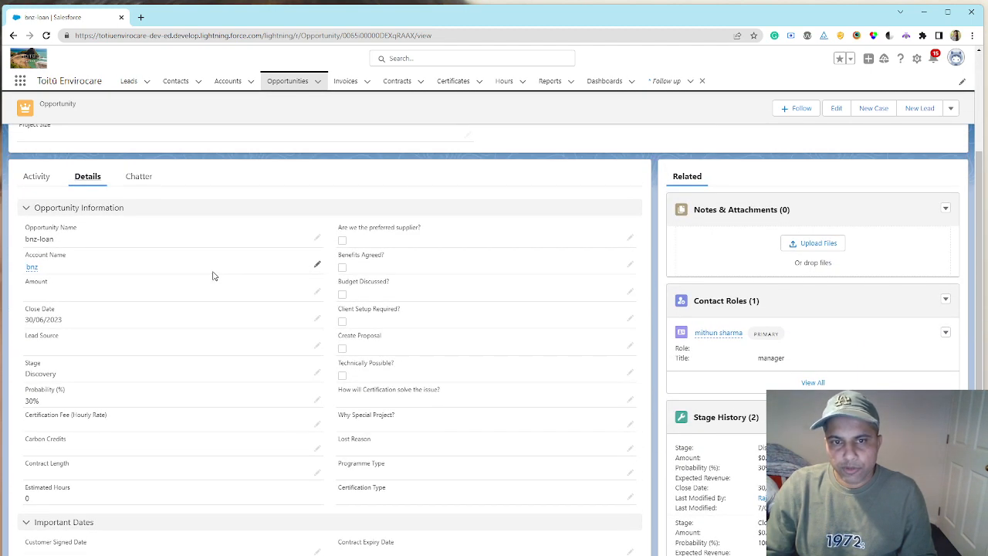
- Edit the opportunity's details, setting the amount to $38,000.00 and the lead source to Phone Inquiry
{"action": "scroll", "coordinate": [215, 276], "scroll_direction": "down", "scroll_amount": 2}
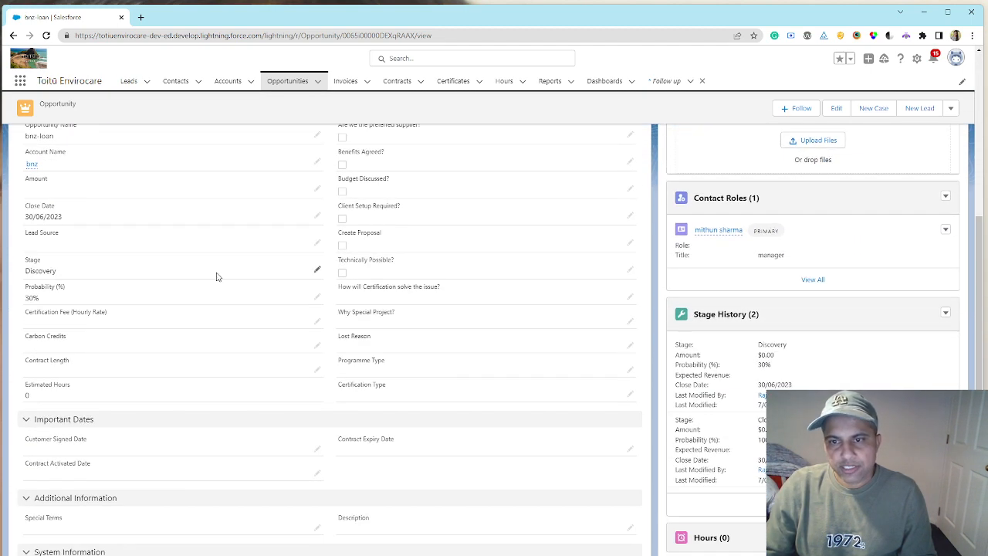
{"action": "left_click", "coordinate": [317, 189]}
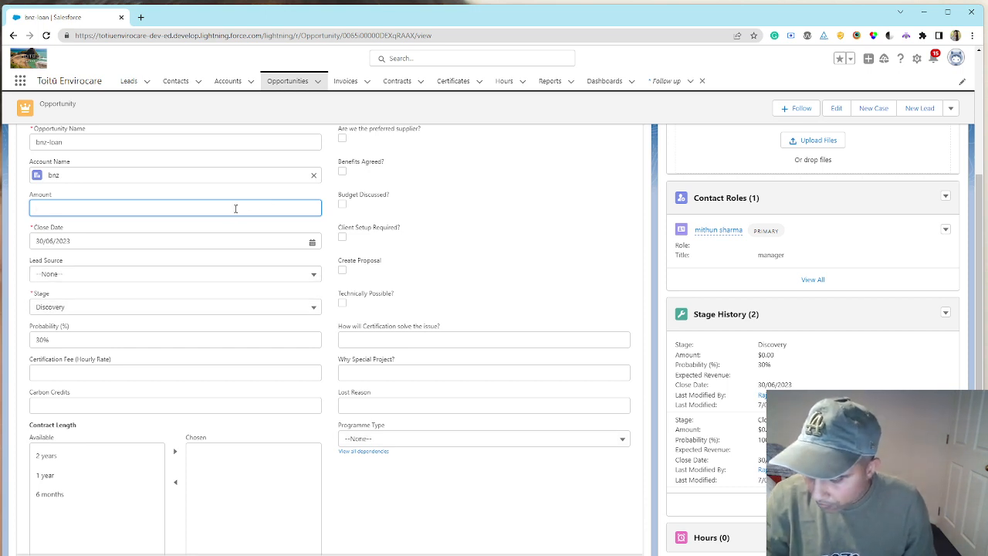
{"action": "key", "text": "Tab"}
{"action": "key", "text": "Tab"}
{"action": "key", "text": "Tab"}
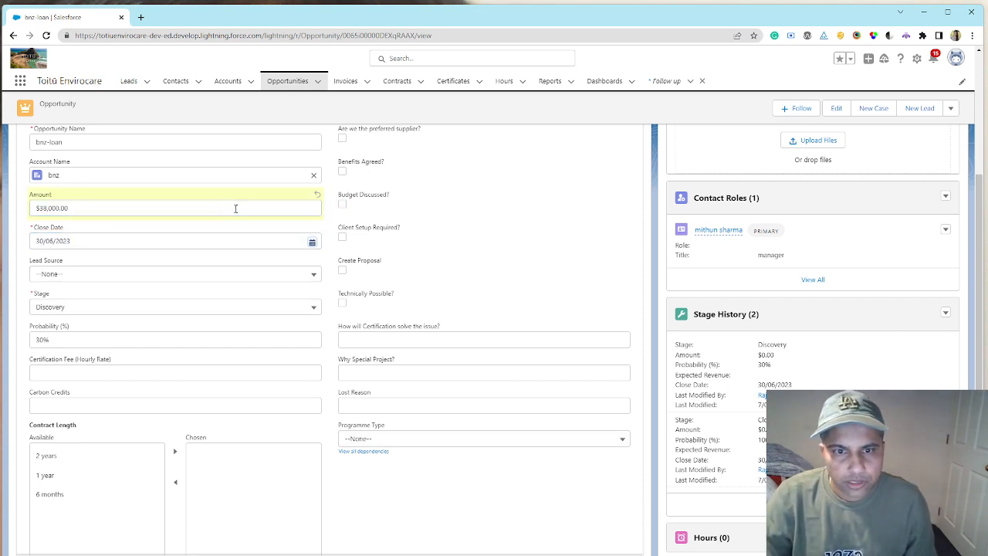
{"action": "left_click", "coordinate": [240, 277]}
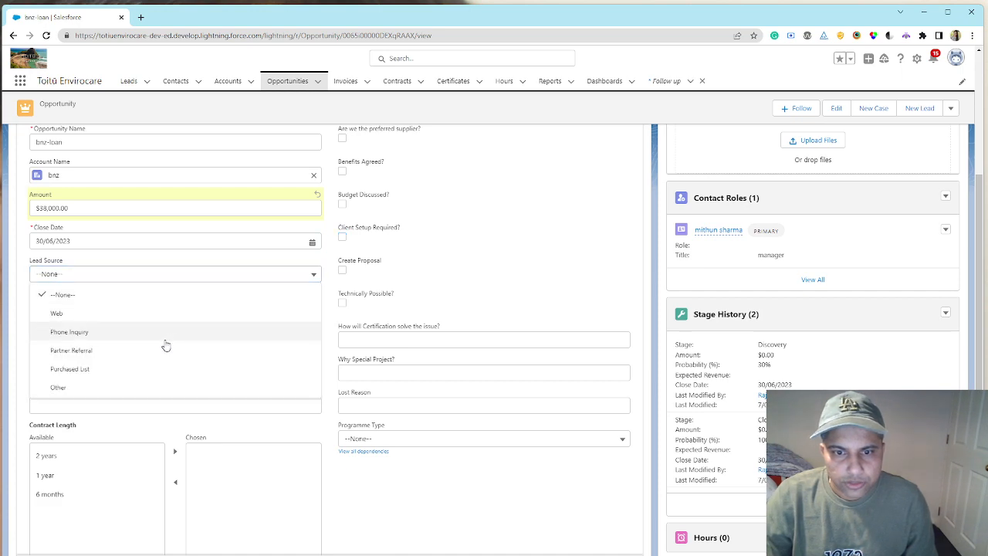
{"action": "left_click", "coordinate": [166, 334]}
- Set the opportunity's hourly certification fee to 25 and the customer signed date to 7/06/2023
{"action": "left_click", "coordinate": [161, 371]}
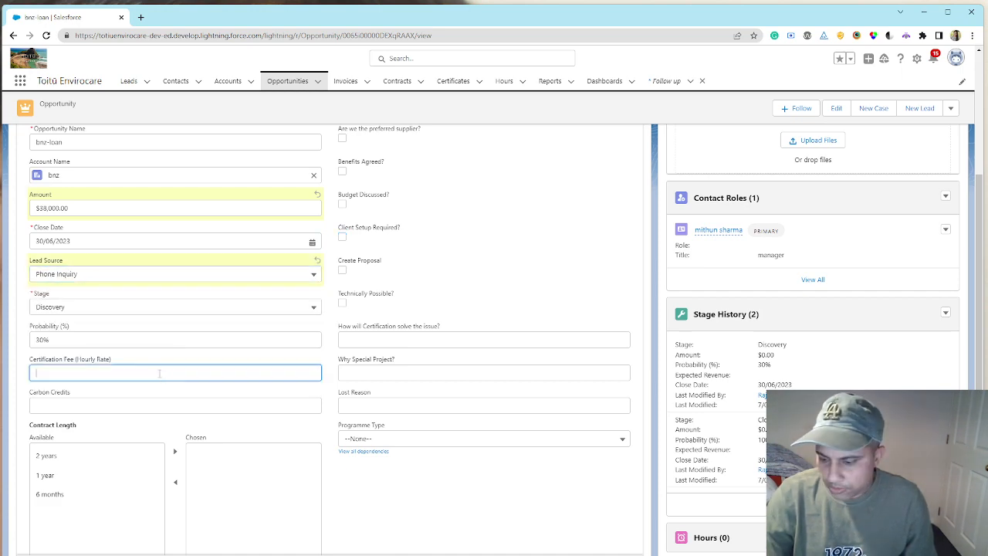
{"action": "scroll", "coordinate": [360, 388], "scroll_direction": "down", "scroll_amount": 4}
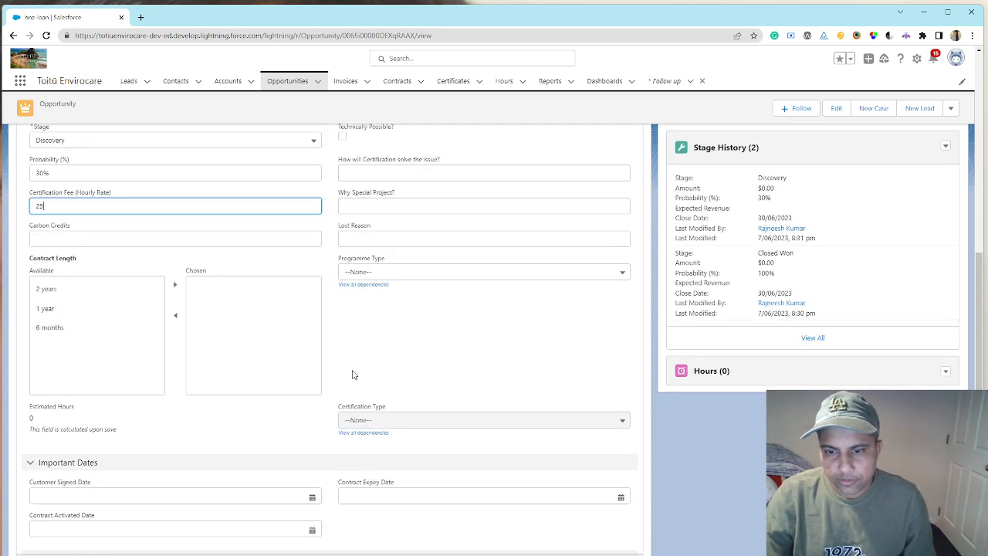
{"action": "left_click", "coordinate": [295, 350]}
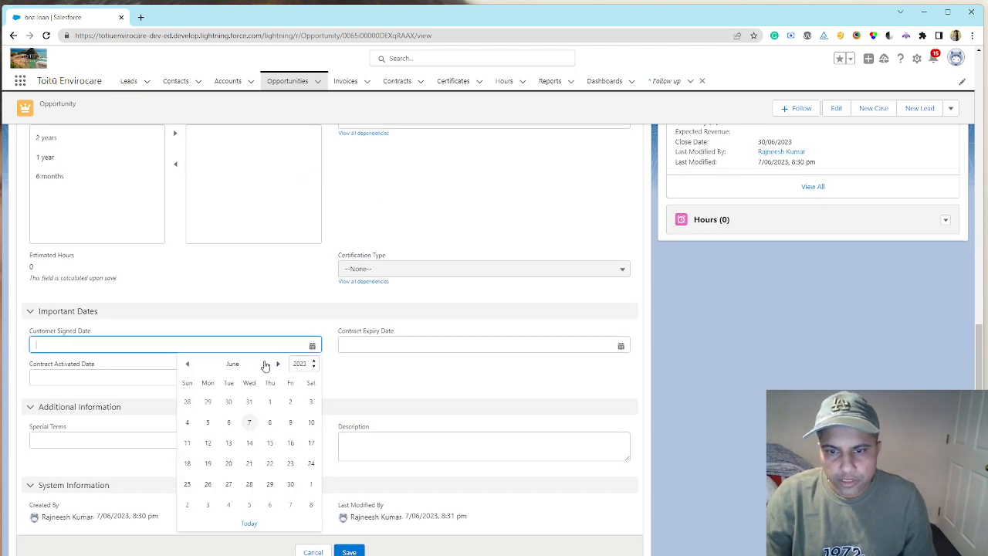
{"action": "left_click", "coordinate": [252, 426]}
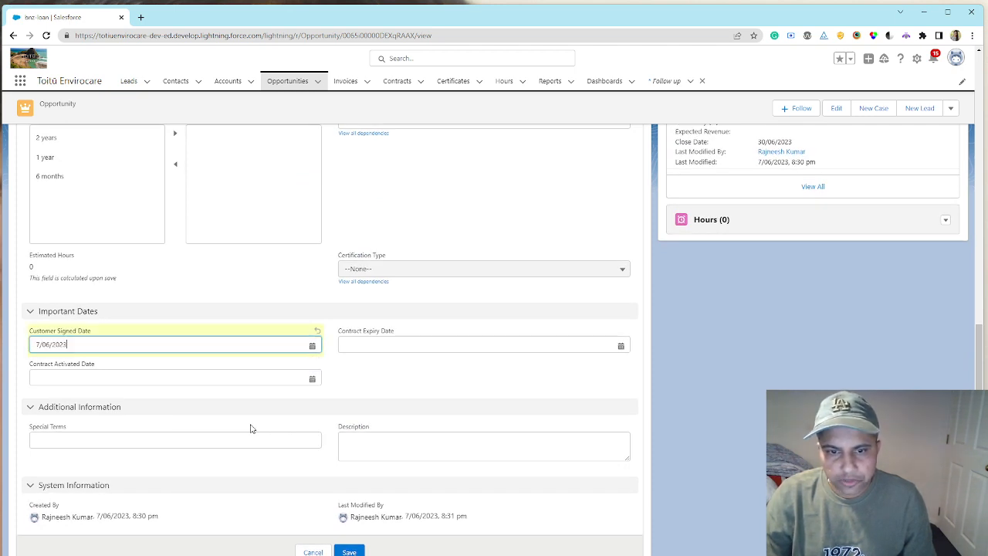
- Set the opportunity's contract activated date to 10/06/2023 and its contract expiry date to 15/09/2023
{"action": "left_click", "coordinate": [234, 378]}
{"action": "left_click", "coordinate": [311, 457]}
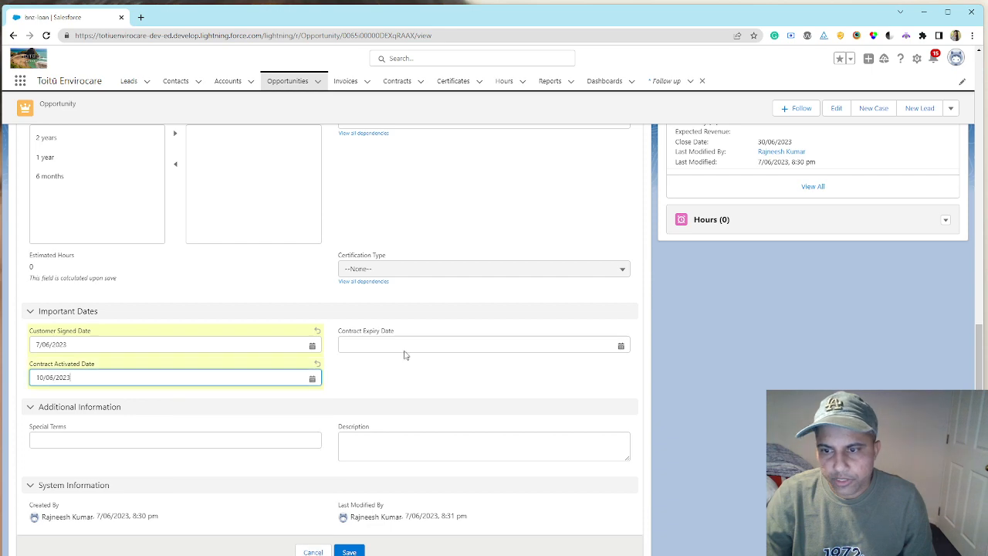
{"action": "left_click", "coordinate": [407, 344]}
{"action": "left_click", "coordinate": [587, 363]}
{"action": "left_click", "coordinate": [587, 363]}
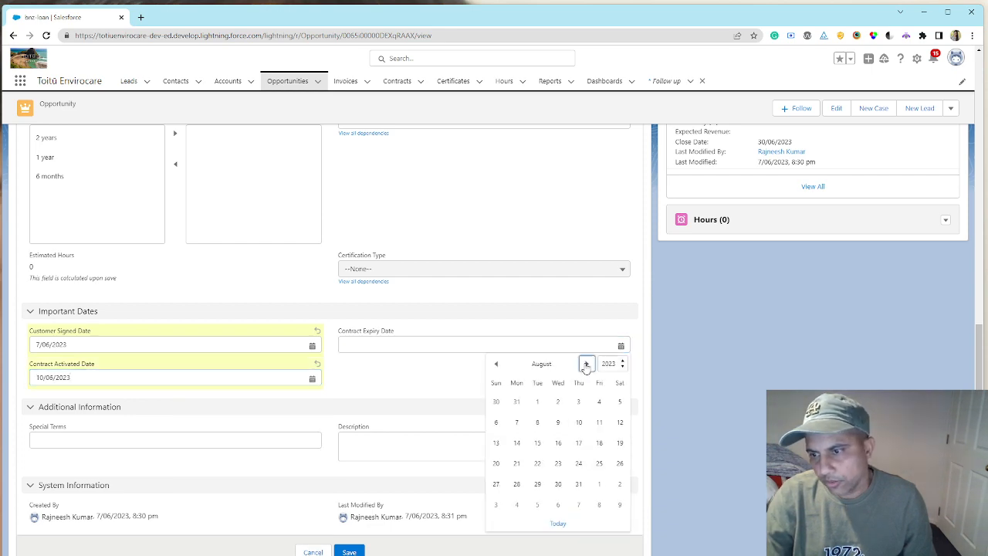
{"action": "left_click", "coordinate": [586, 364]}
{"action": "left_click", "coordinate": [599, 444]}
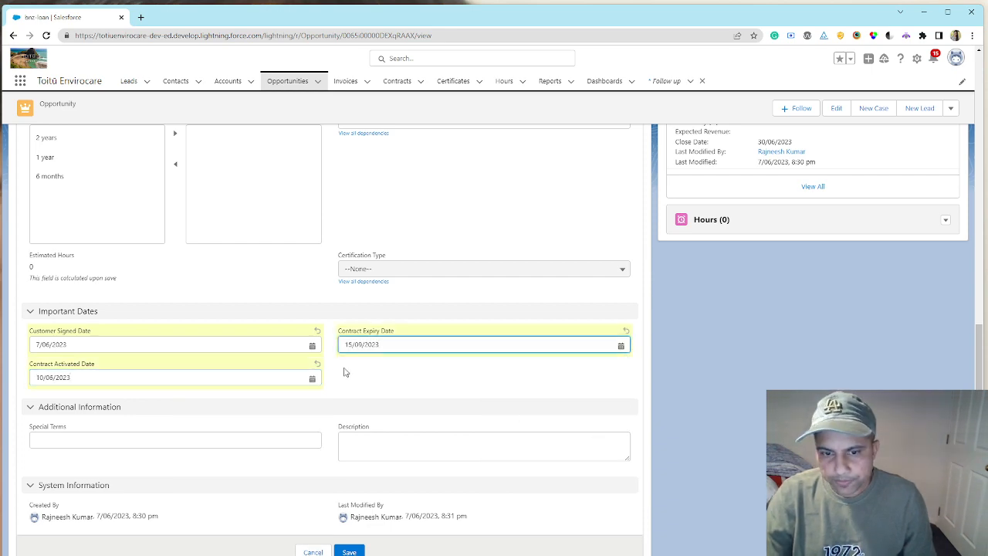
- Set the programme type to Carbon Reduce and the certification type to Certified Farm, and save the opportunity
{"action": "scroll", "coordinate": [345, 372], "scroll_direction": "up", "scroll_amount": 3}
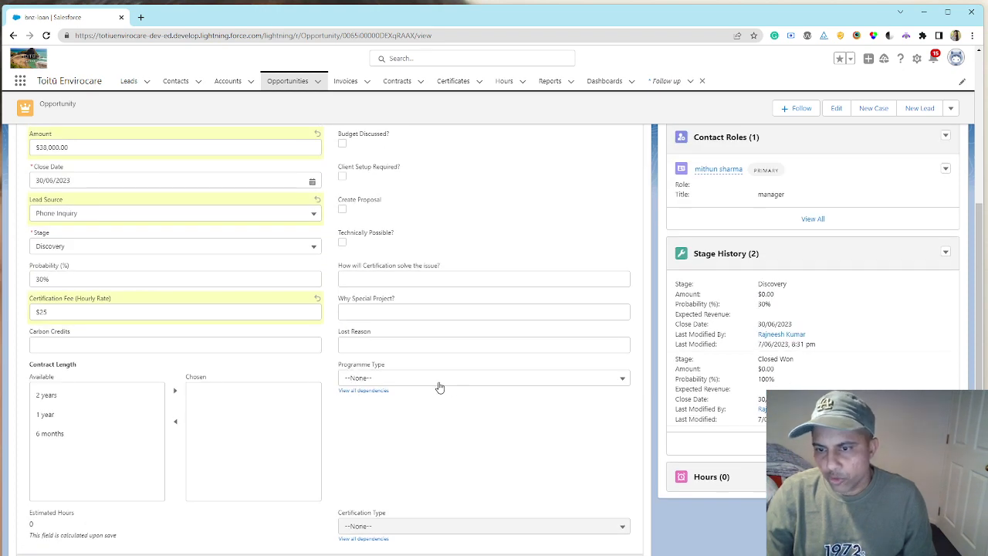
{"action": "scroll", "coordinate": [440, 386], "scroll_direction": "down", "scroll_amount": 1}
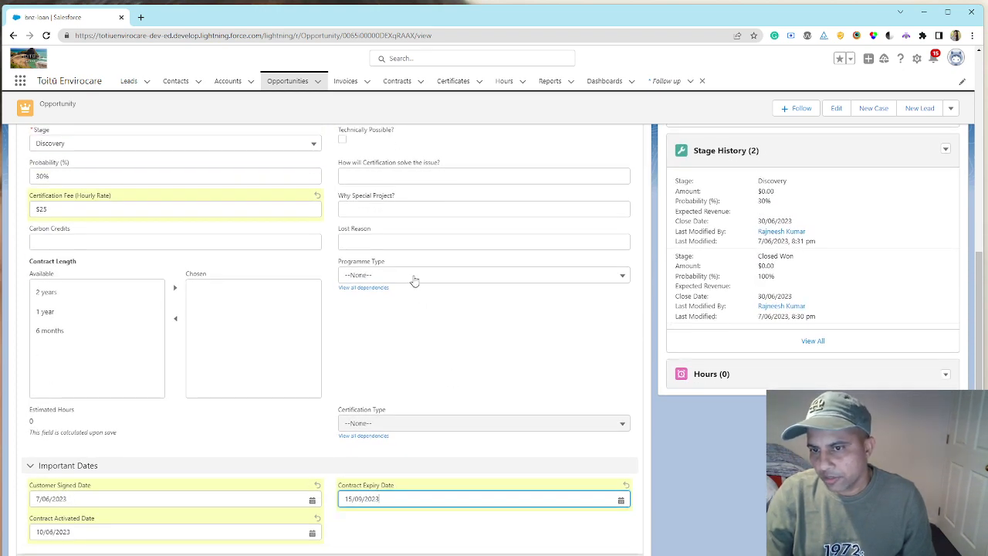
{"action": "left_click", "coordinate": [416, 276]}
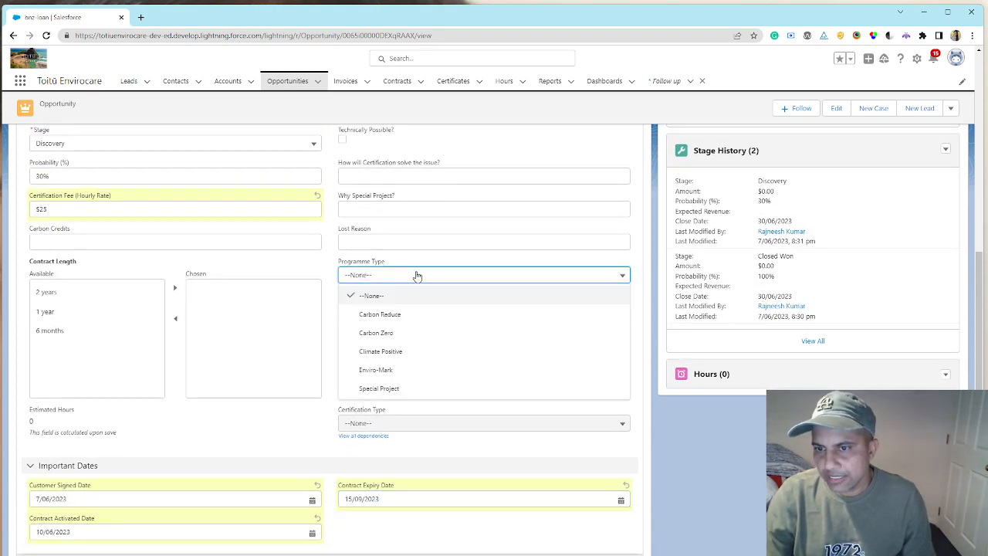
{"action": "left_click", "coordinate": [411, 316]}
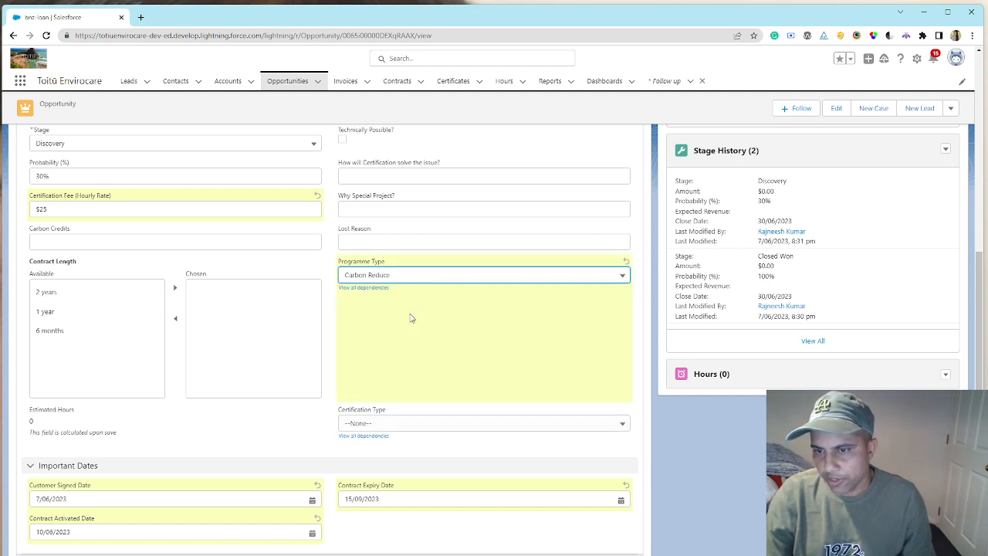
{"action": "left_click", "coordinate": [392, 425]}
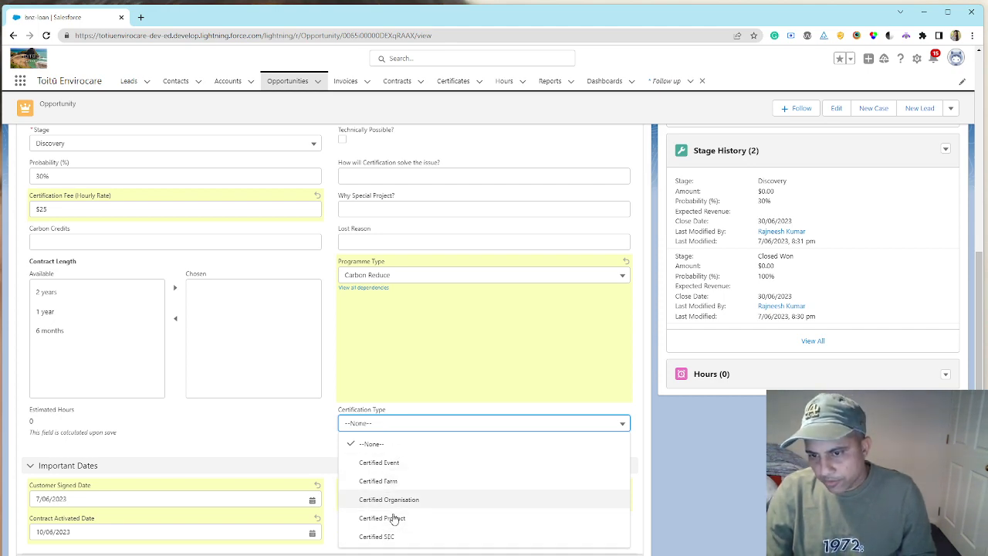
{"action": "left_click", "coordinate": [412, 481]}
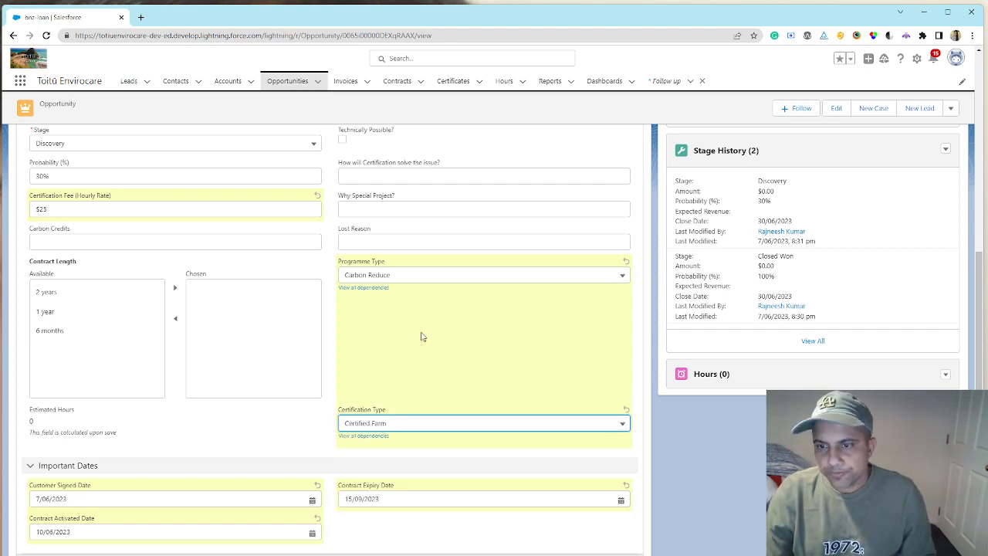
{"action": "scroll", "coordinate": [420, 332], "scroll_direction": "up", "scroll_amount": 4}
{"action": "scroll", "coordinate": [427, 338], "scroll_direction": "up", "scroll_amount": 2}
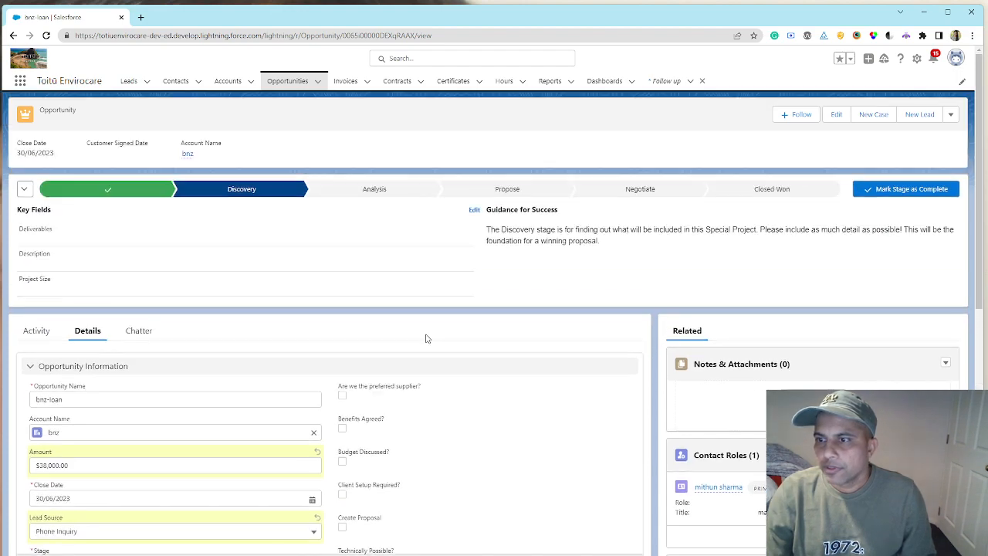
{"action": "scroll", "coordinate": [511, 411], "scroll_direction": "down", "scroll_amount": 4}
{"action": "left_click", "coordinate": [350, 554]}
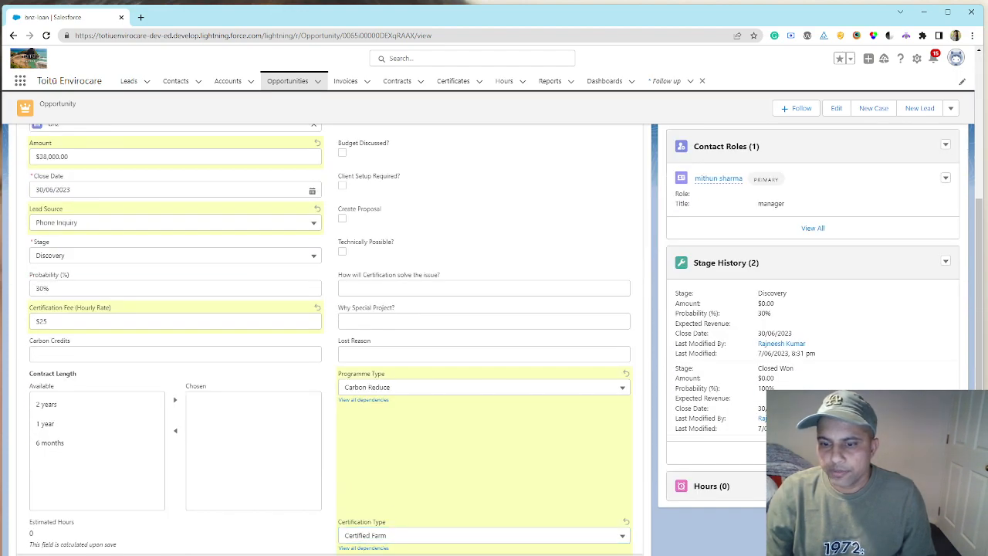
- Set the bnz-loan opportunity's current stage to Closed Won
{"action": "scroll", "coordinate": [444, 312], "scroll_direction": "up", "scroll_amount": 4}
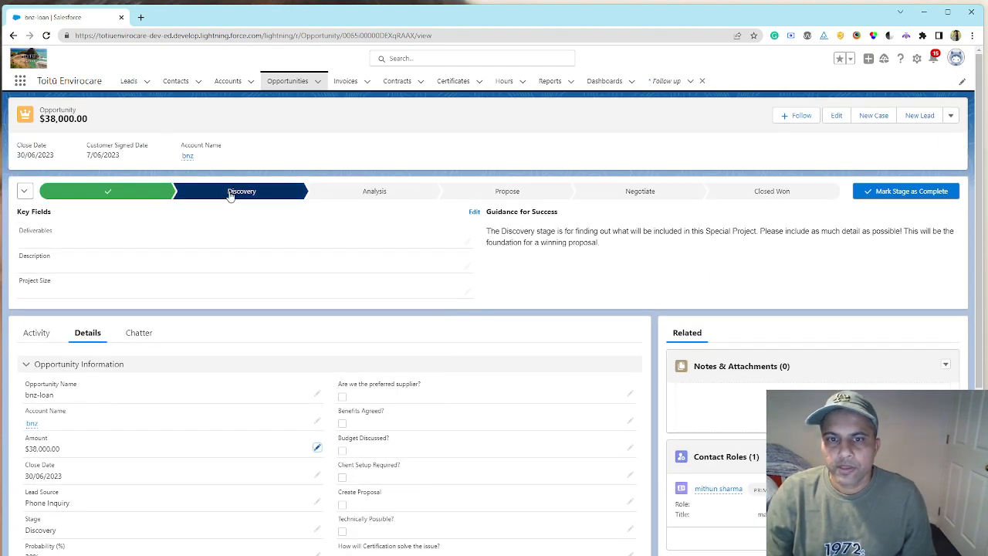
{"action": "left_click", "coordinate": [768, 195]}
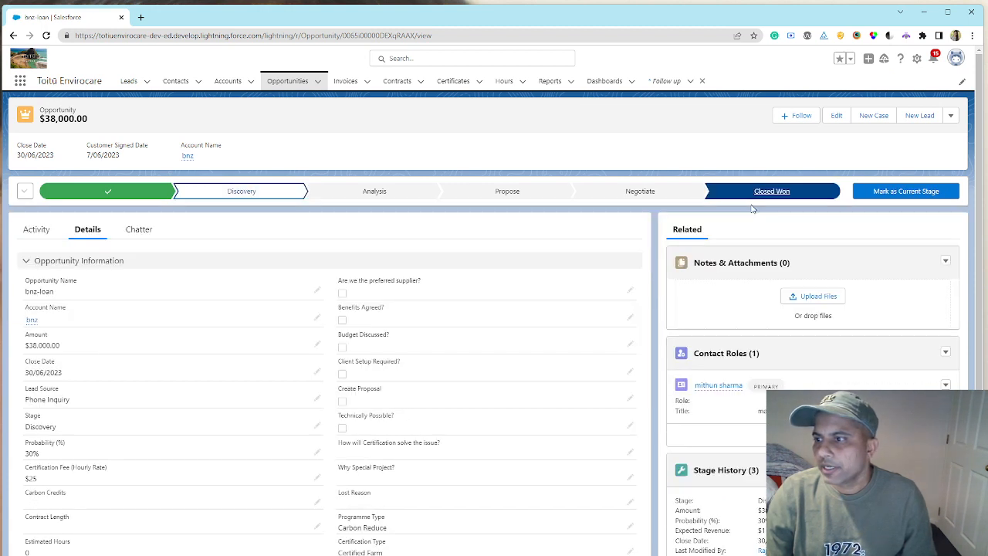
{"action": "left_click", "coordinate": [890, 194]}
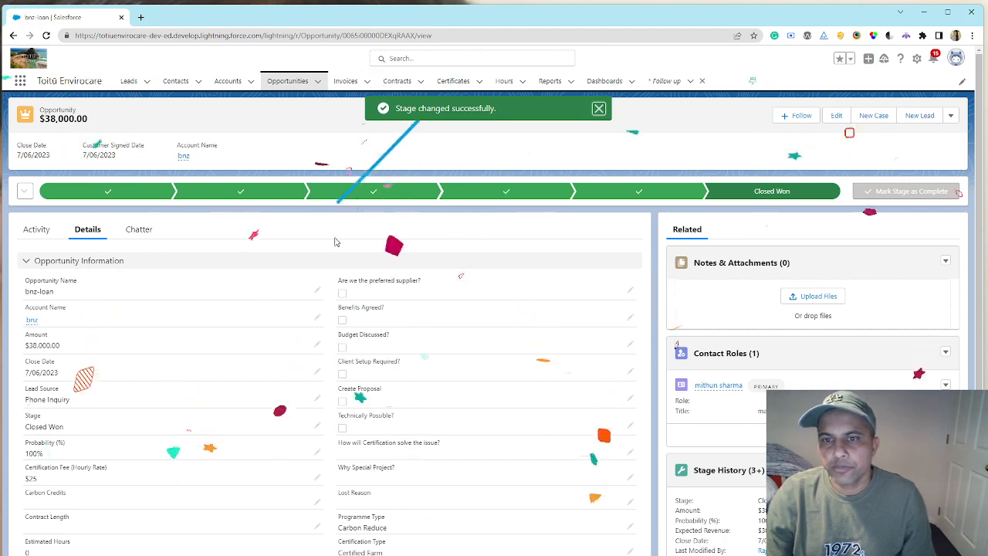
- Open the first certificate in the recently viewed certificates and review its general, finance, dates, carbon credits and audit details
{"action": "left_click", "coordinate": [342, 82]}
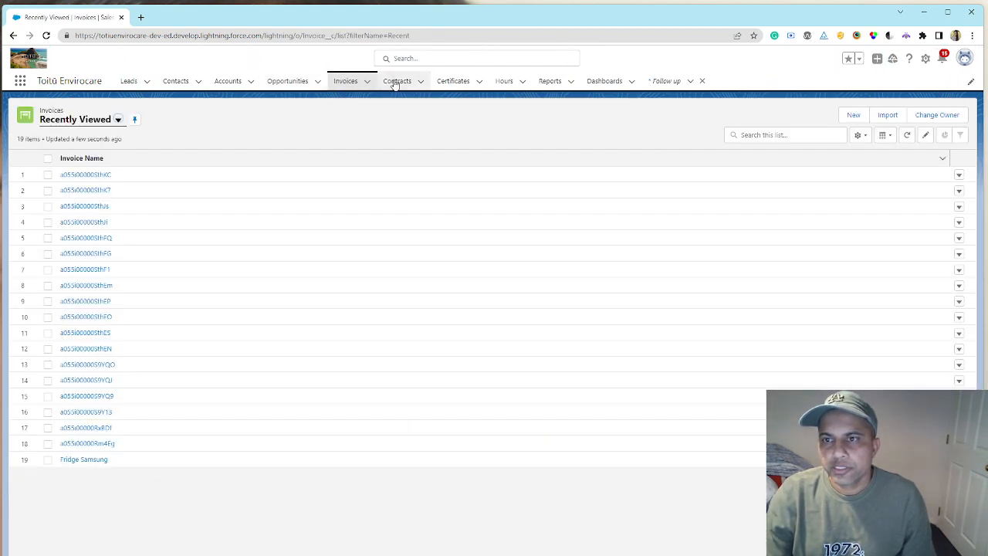
{"action": "left_click", "coordinate": [453, 81]}
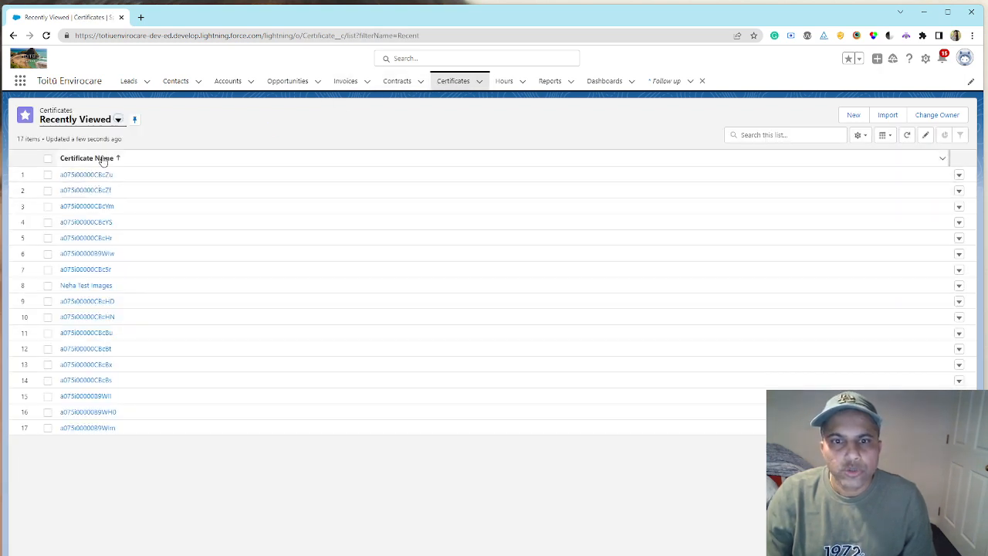
{"action": "left_click", "coordinate": [85, 176]}
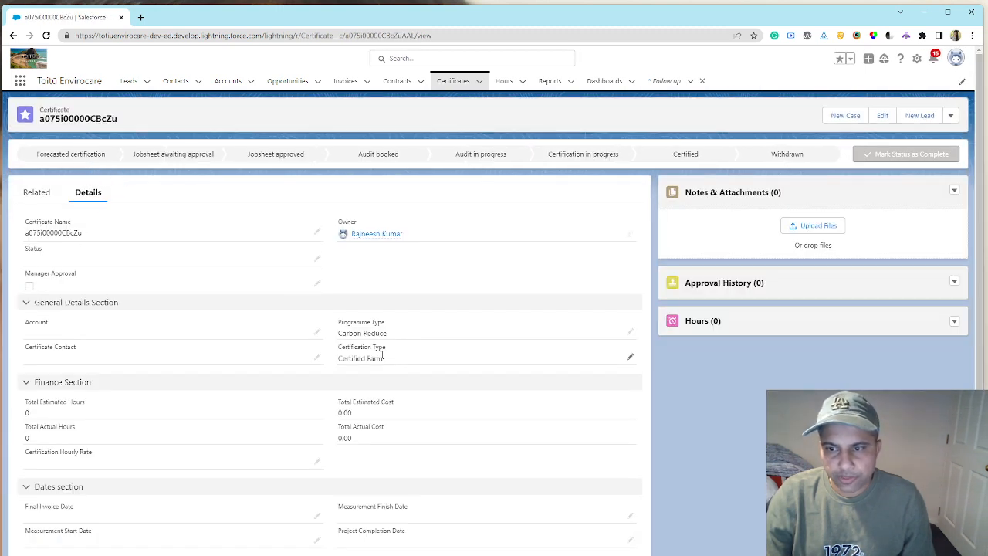
{"action": "scroll", "coordinate": [376, 335], "scroll_direction": "down", "scroll_amount": 2}
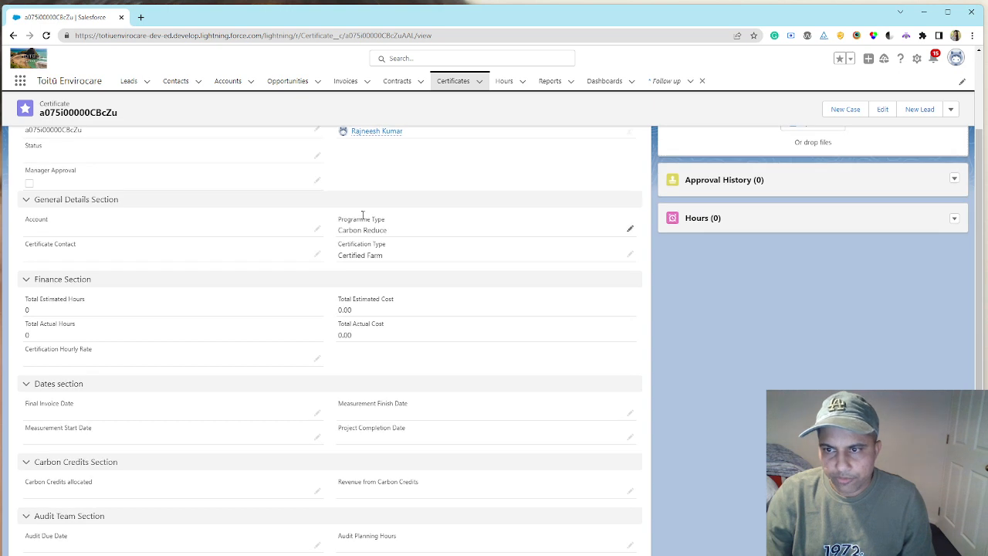
{"action": "scroll", "coordinate": [381, 284], "scroll_direction": "down", "scroll_amount": 2}
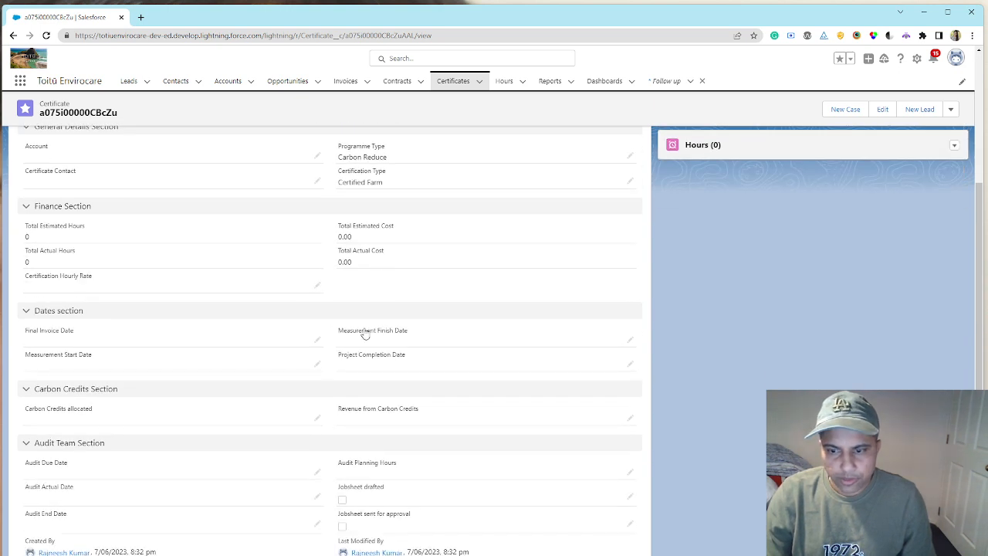
{"action": "scroll", "coordinate": [372, 369], "scroll_direction": "up", "scroll_amount": 4}
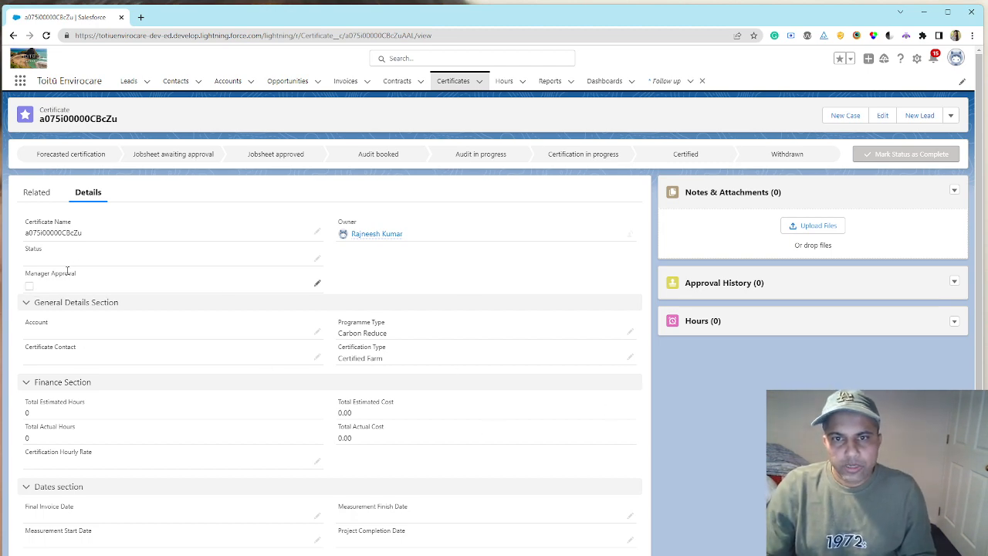
- Edit the certificate, setting its status to Forecasted certification and programme type to Carbon Zero, and save it
{"action": "left_click", "coordinate": [73, 159]}
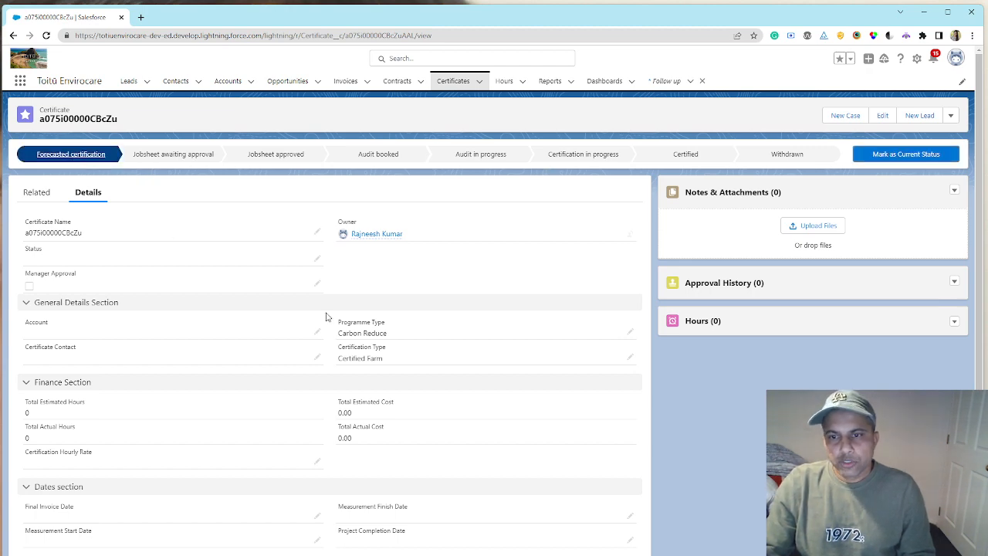
{"action": "left_click", "coordinate": [316, 258]}
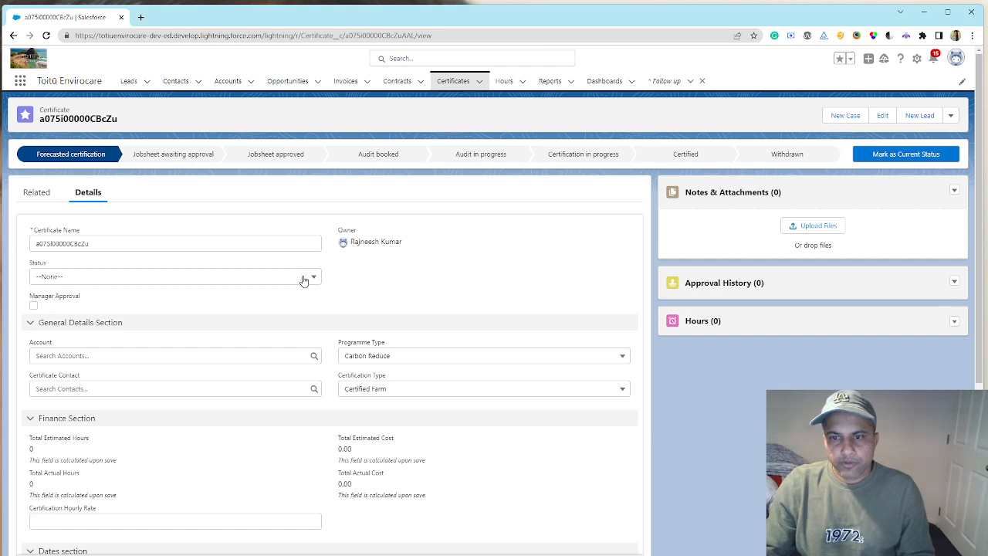
{"action": "left_click", "coordinate": [304, 277]}
{"action": "left_click", "coordinate": [213, 316]}
{"action": "left_click", "coordinate": [483, 363]}
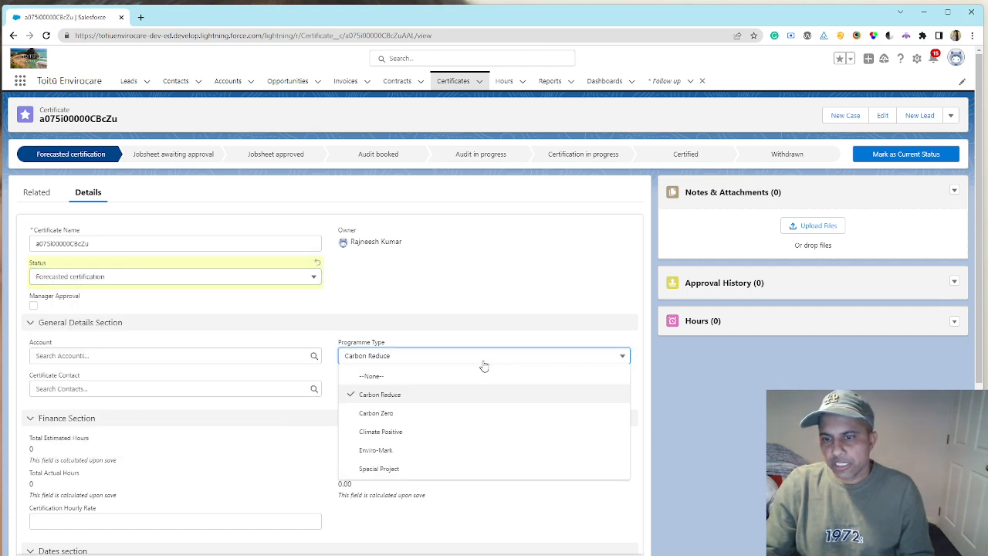
{"action": "left_click", "coordinate": [466, 414]}
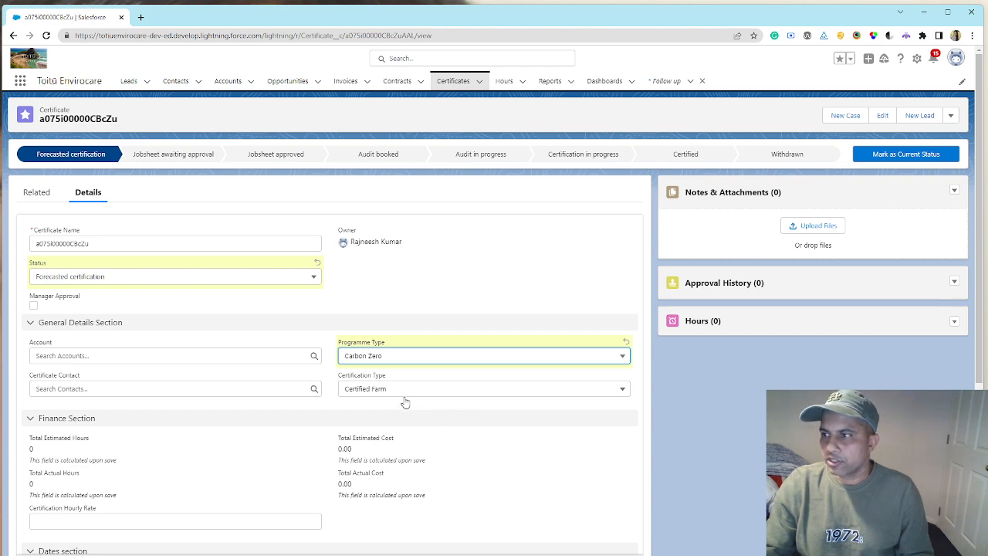
{"action": "scroll", "coordinate": [406, 402], "scroll_direction": "down", "scroll_amount": 1}
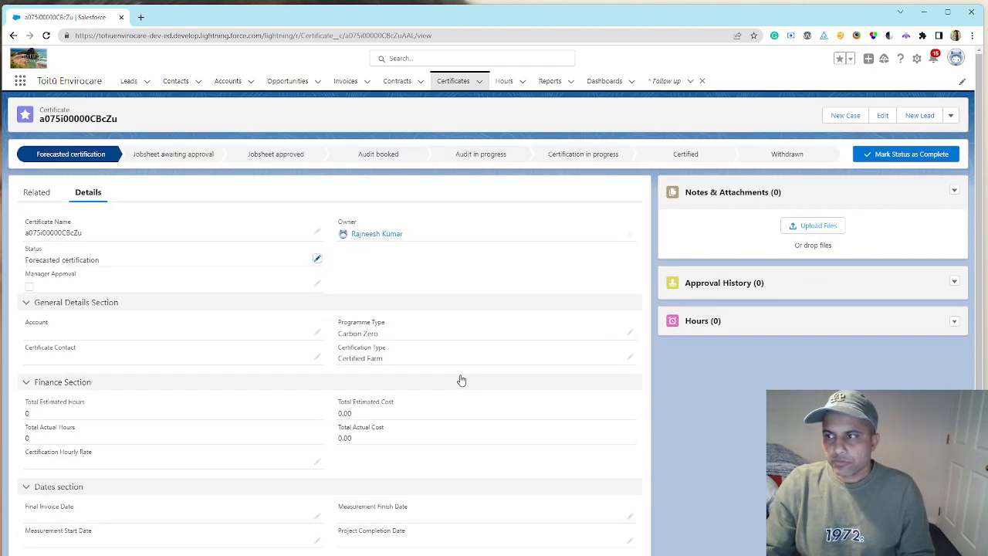
- Advance the certificate's status to Jobsheet awaiting approval and try to submit it for approval
{"action": "left_click", "coordinate": [952, 116]}
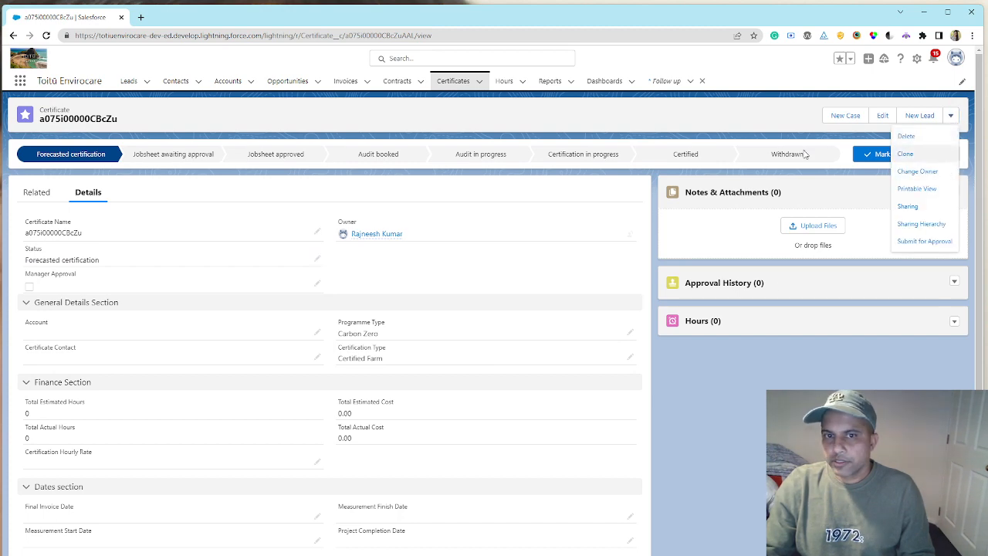
{"action": "left_click", "coordinate": [866, 160]}
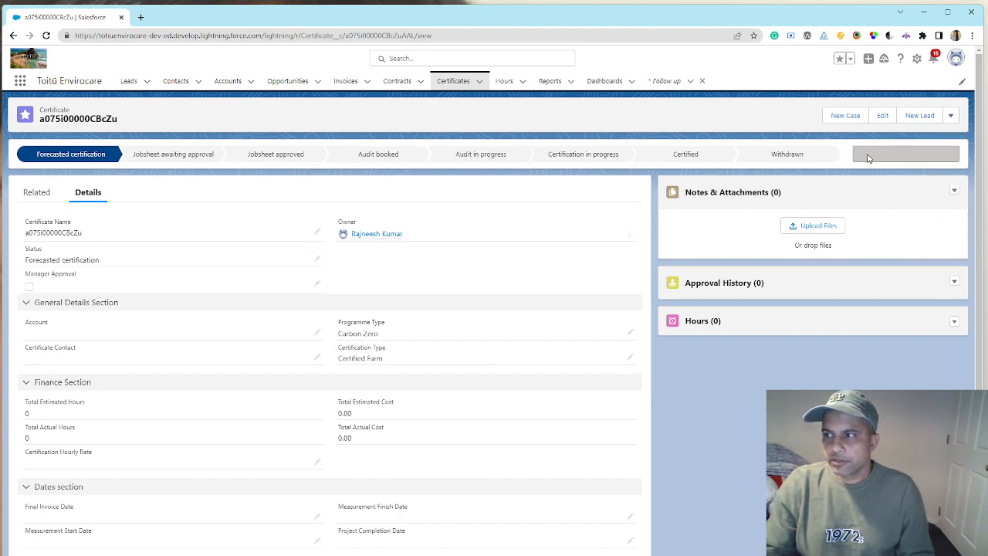
{"action": "left_click", "coordinate": [953, 118]}
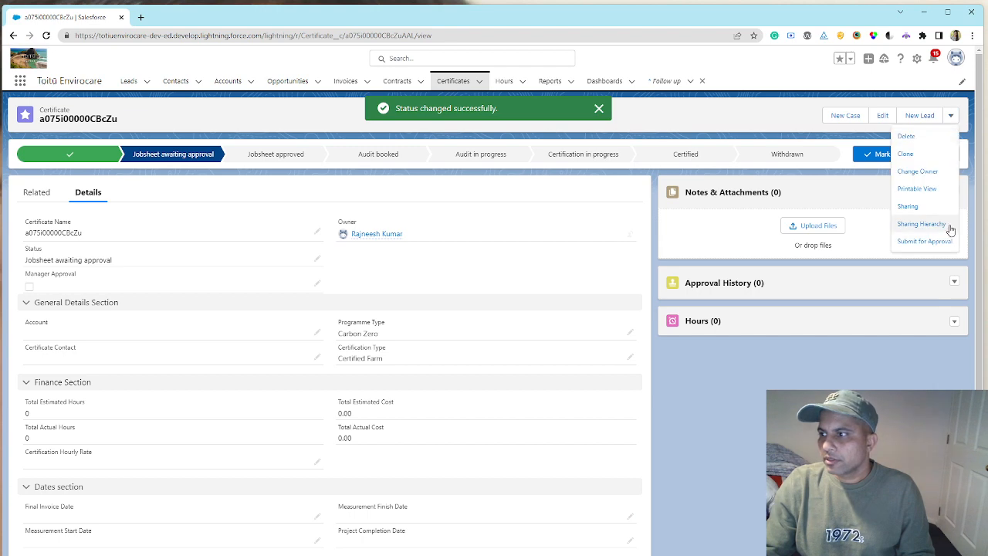
{"action": "left_click", "coordinate": [938, 240]}
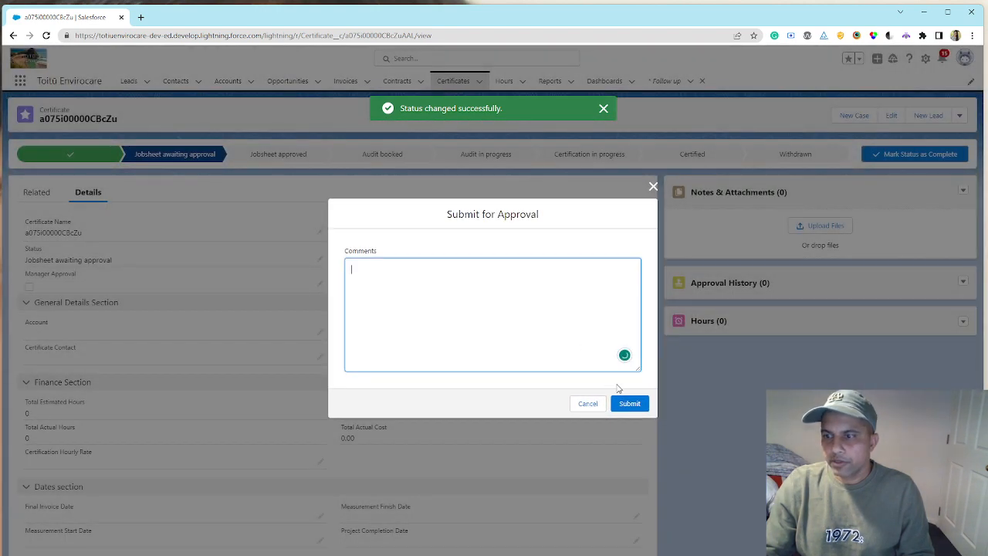
{"action": "left_click", "coordinate": [630, 405]}
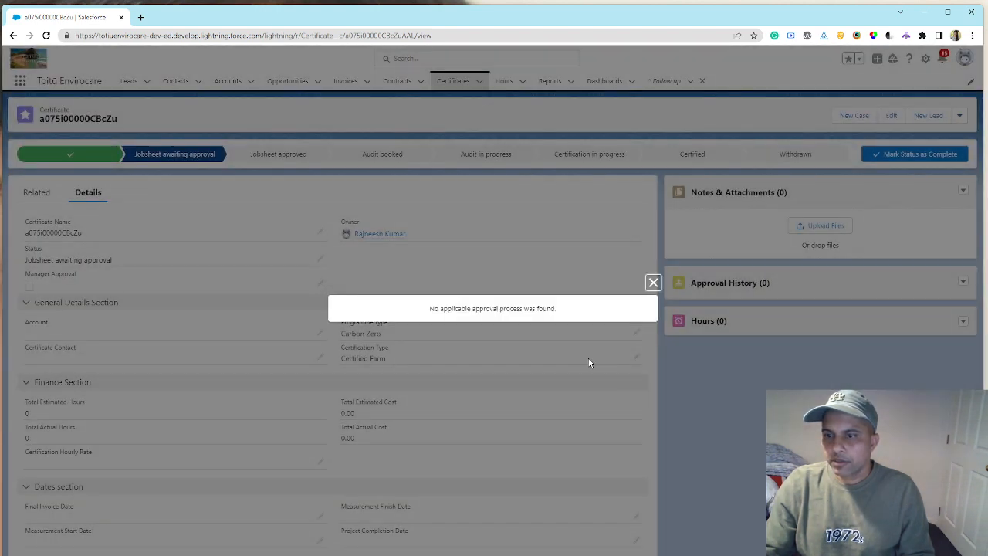
{"action": "left_click", "coordinate": [651, 283]}
- Set the certificate's current status back to Forecasted certification and submit it for approval without comments
{"action": "left_click", "coordinate": [53, 160]}
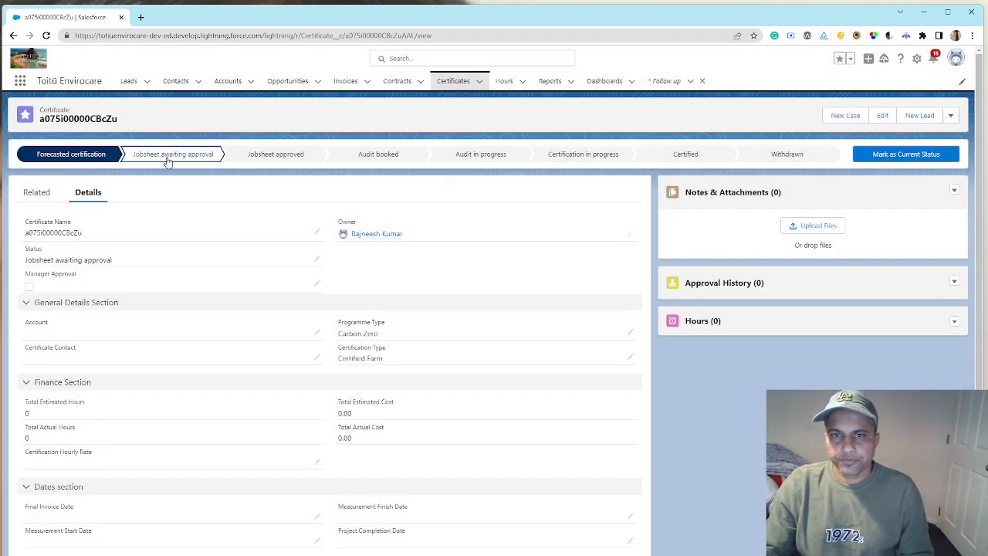
{"action": "left_click", "coordinate": [894, 156]}
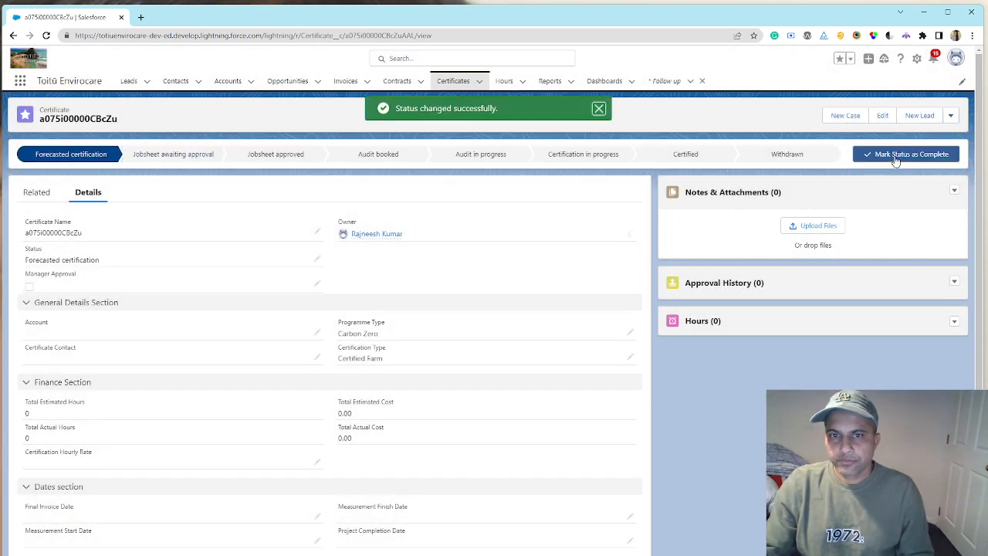
{"action": "left_click", "coordinate": [952, 116]}
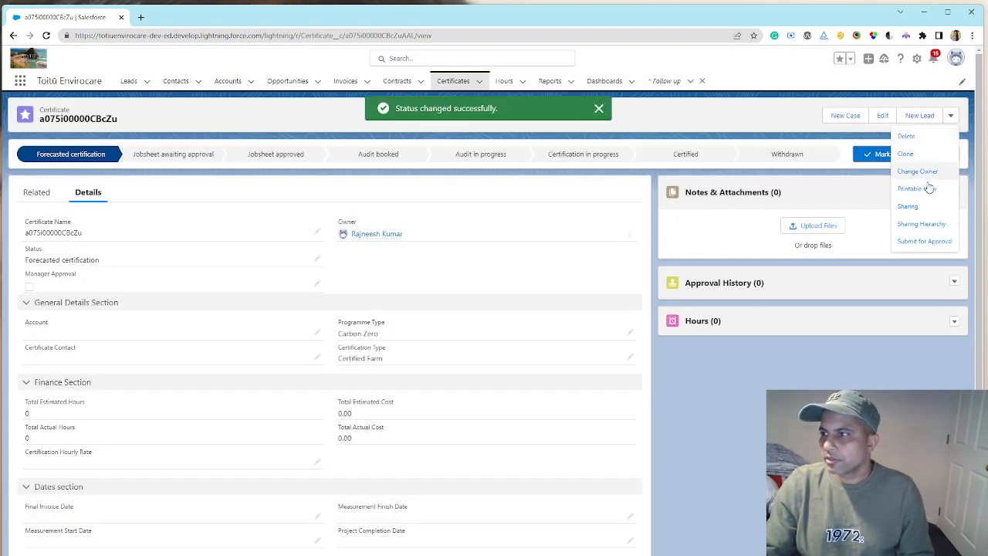
{"action": "left_click", "coordinate": [925, 240]}
{"action": "left_click", "coordinate": [629, 403]}
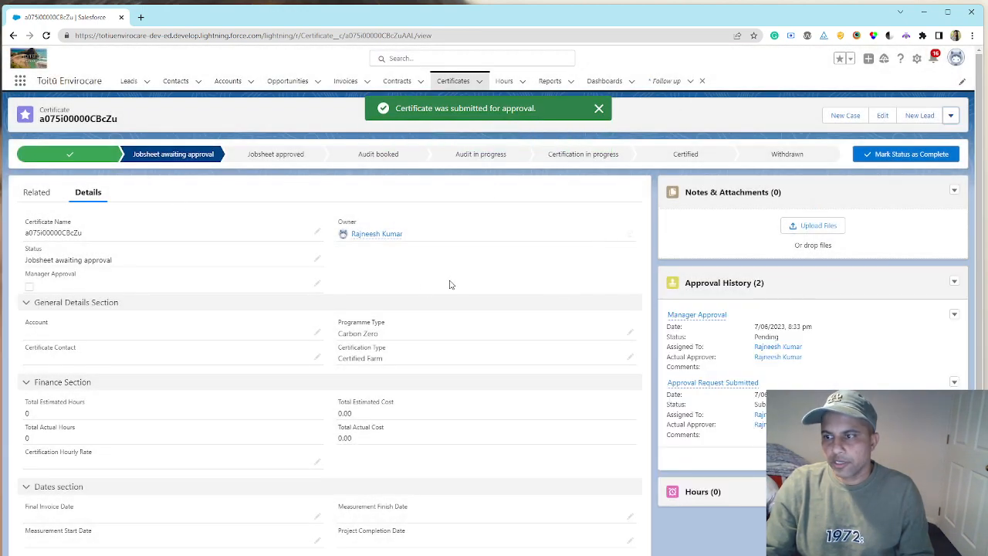
{"action": "scroll", "coordinate": [422, 291], "scroll_direction": "down", "scroll_amount": 3}
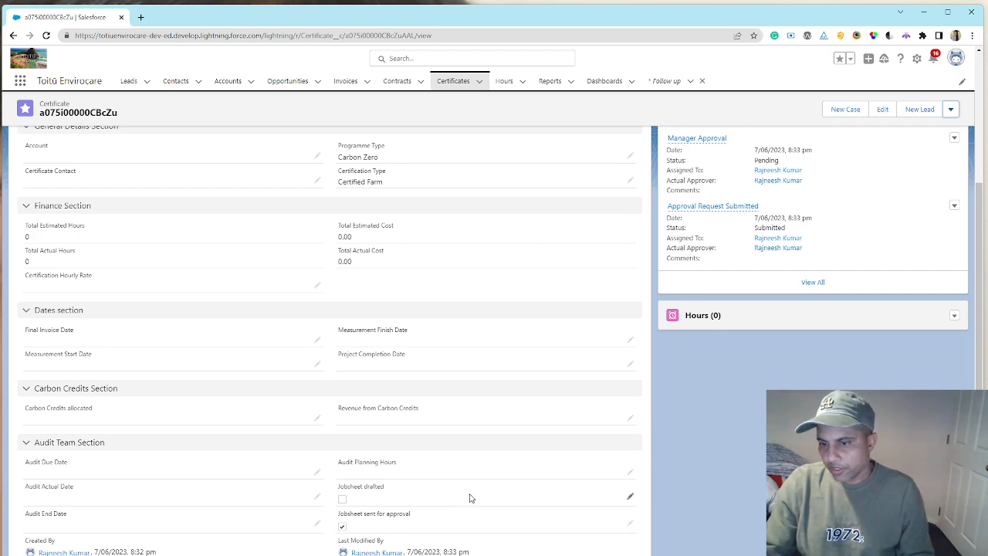
- Open the certificate's pending Manager Approval request, approve it without comments, and return to the certificate record
{"action": "scroll", "coordinate": [469, 498], "scroll_direction": "up", "scroll_amount": 3}
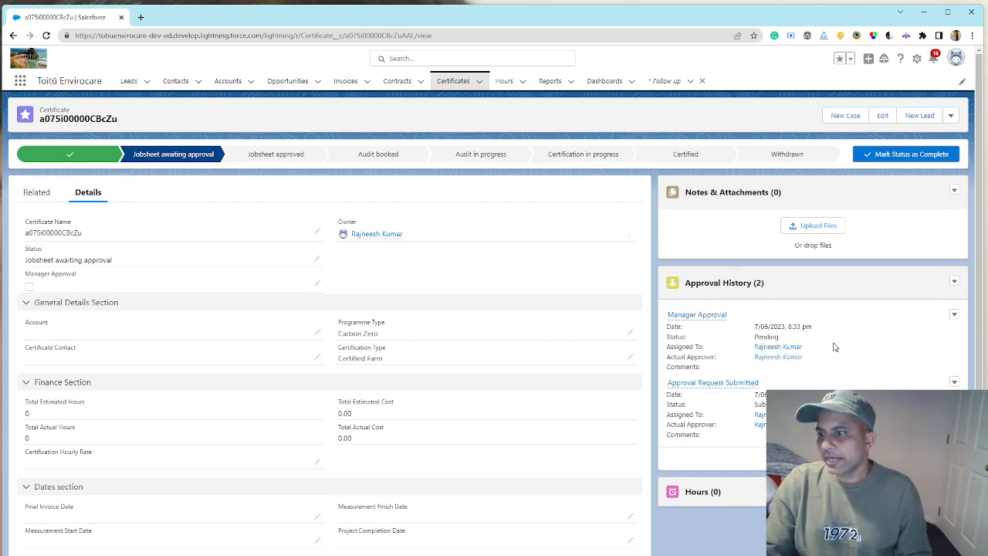
{"action": "left_click", "coordinate": [705, 318]}
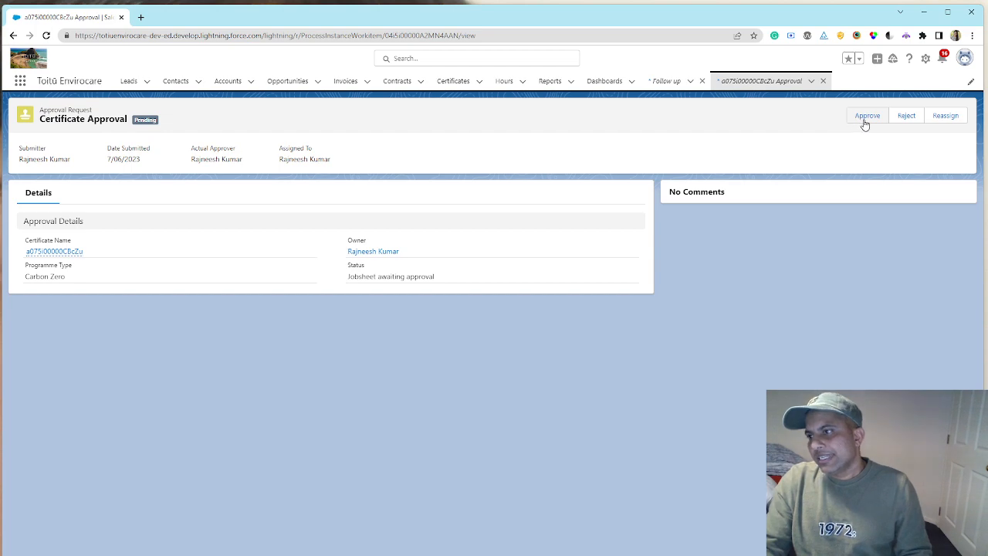
{"action": "left_click", "coordinate": [866, 117]}
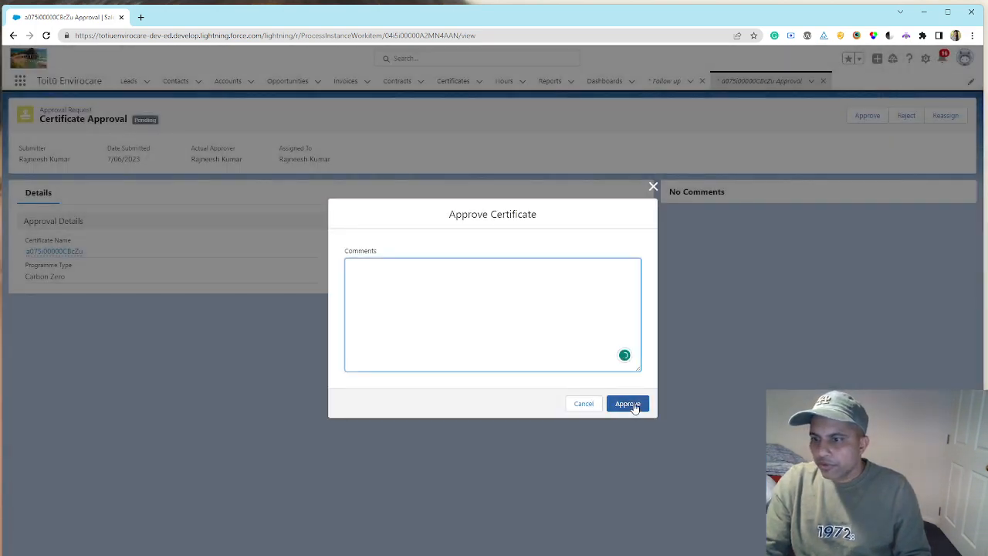
{"action": "left_click", "coordinate": [629, 404]}
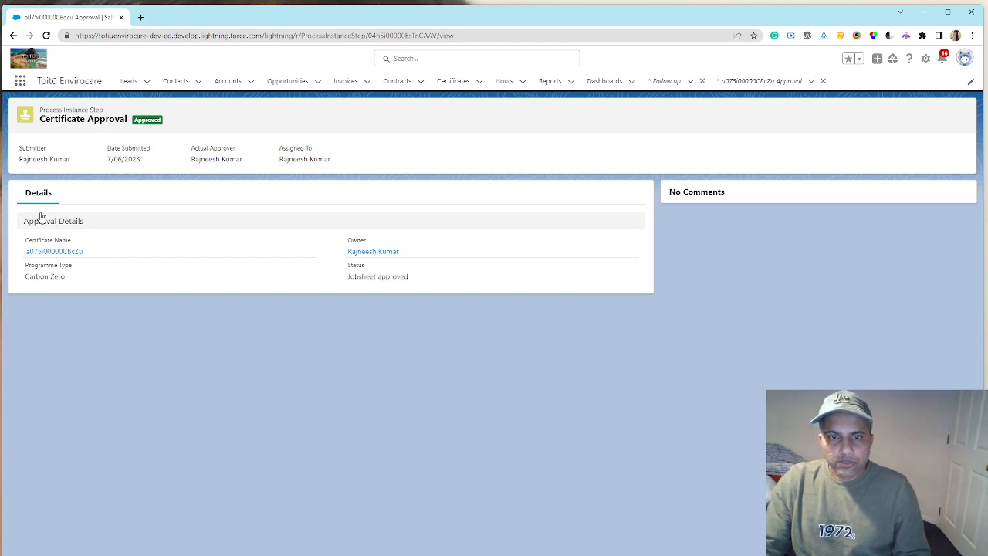
{"action": "left_click", "coordinate": [52, 253]}
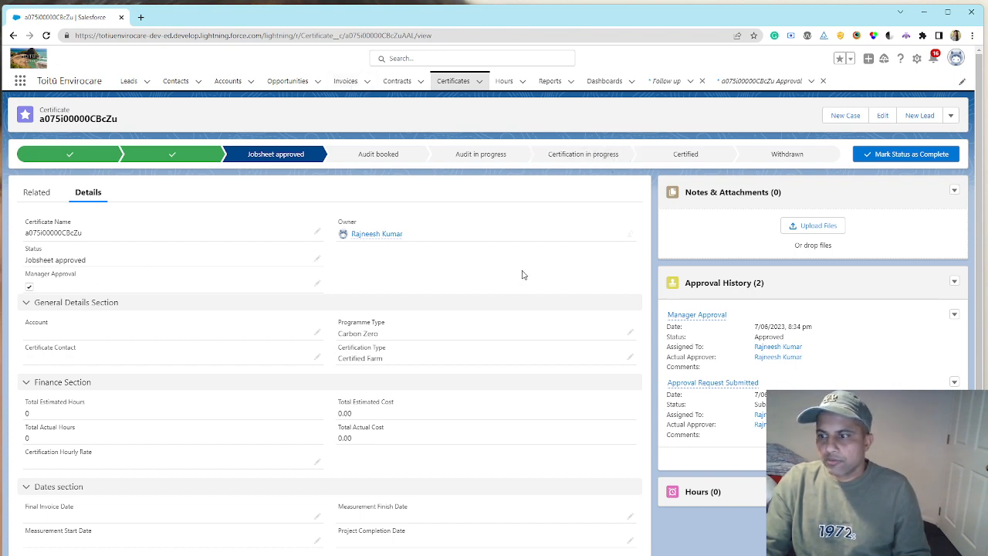
- Review the first recently viewed invoice and the details of the bnz|38000|Carbon Reduce contract
{"action": "left_click", "coordinate": [345, 81]}
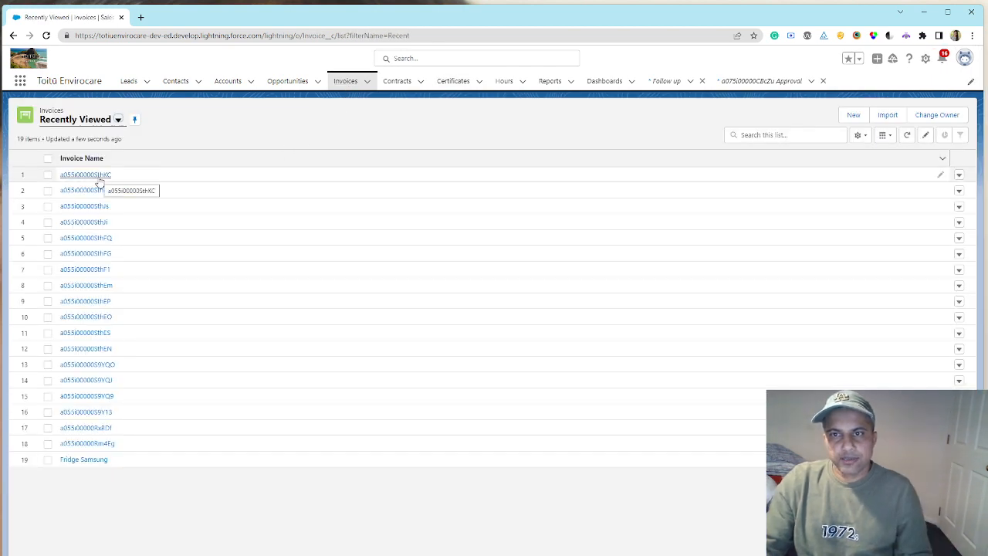
{"action": "left_click", "coordinate": [99, 177]}
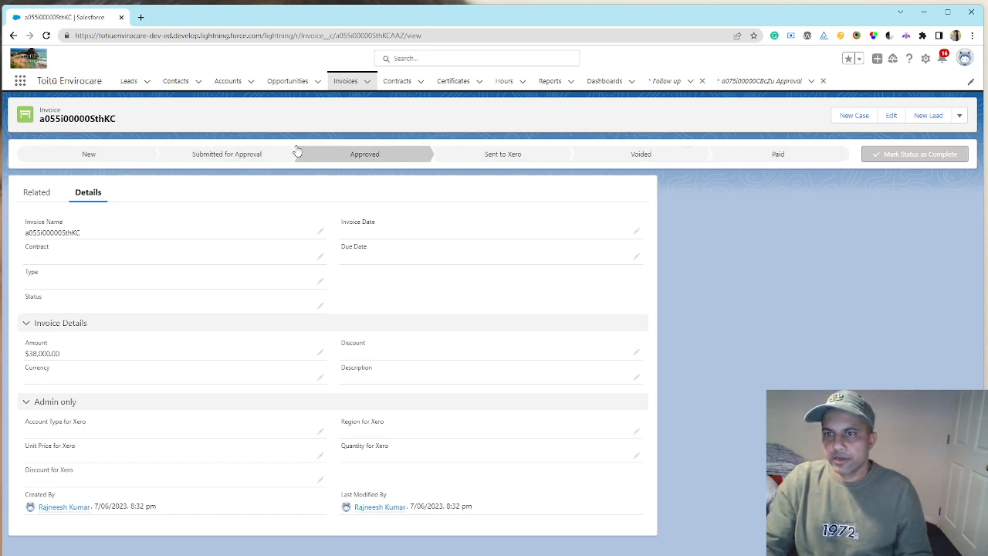
{"action": "left_click", "coordinate": [395, 84]}
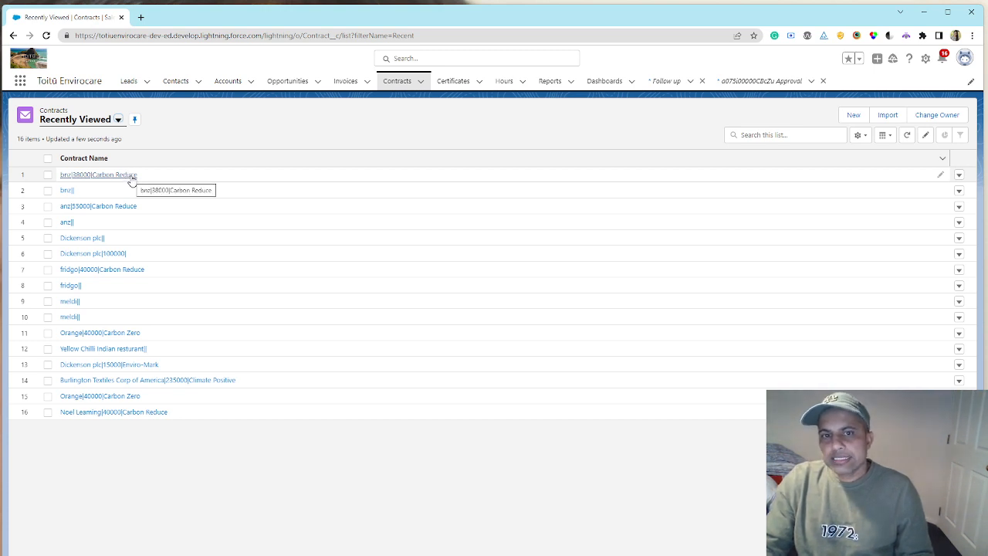
{"action": "left_click", "coordinate": [129, 177]}
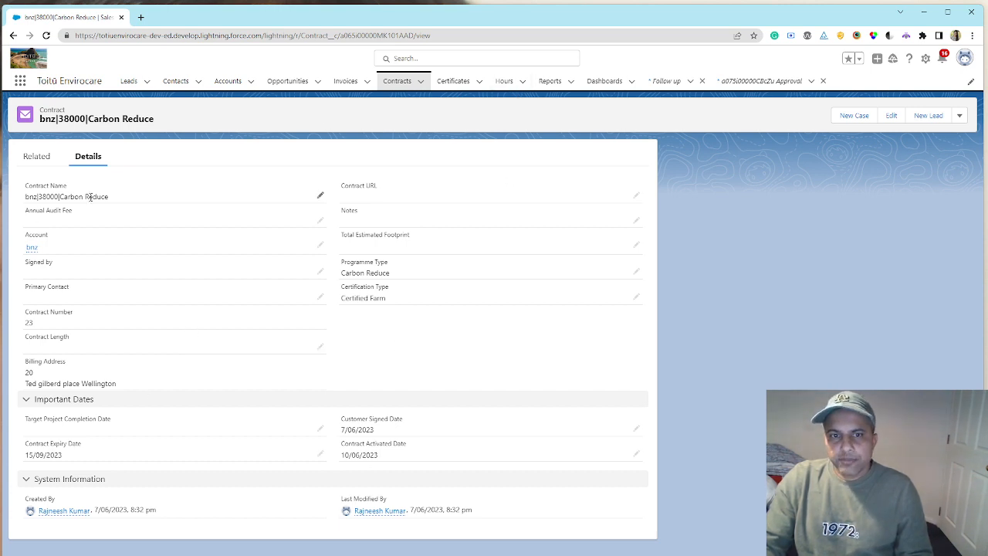
- Start a new Hours record named hum, linked to the most recent certificate and the bnz-loan opportunity
{"action": "left_click", "coordinate": [504, 82]}
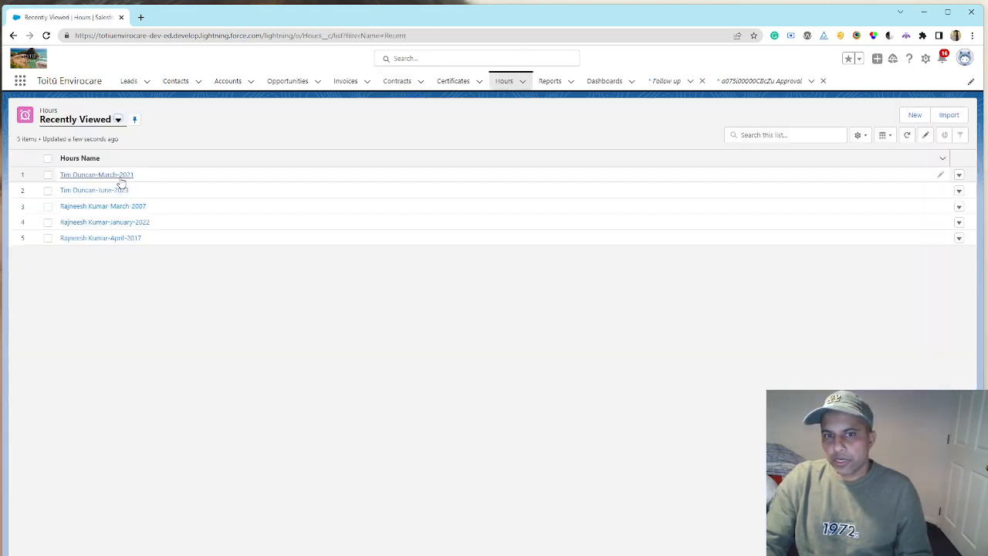
{"action": "left_click", "coordinate": [915, 115]}
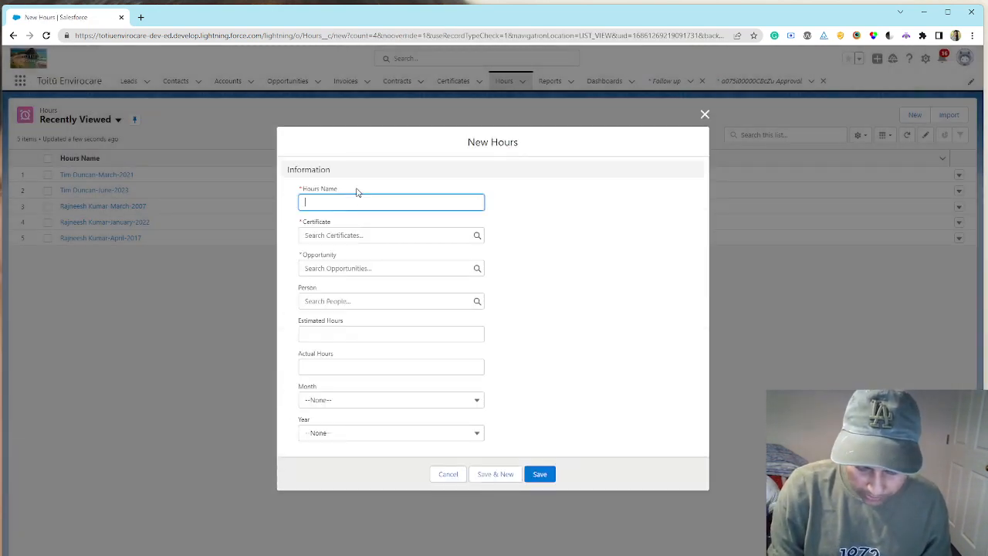
{"action": "type", "text": "hum"}
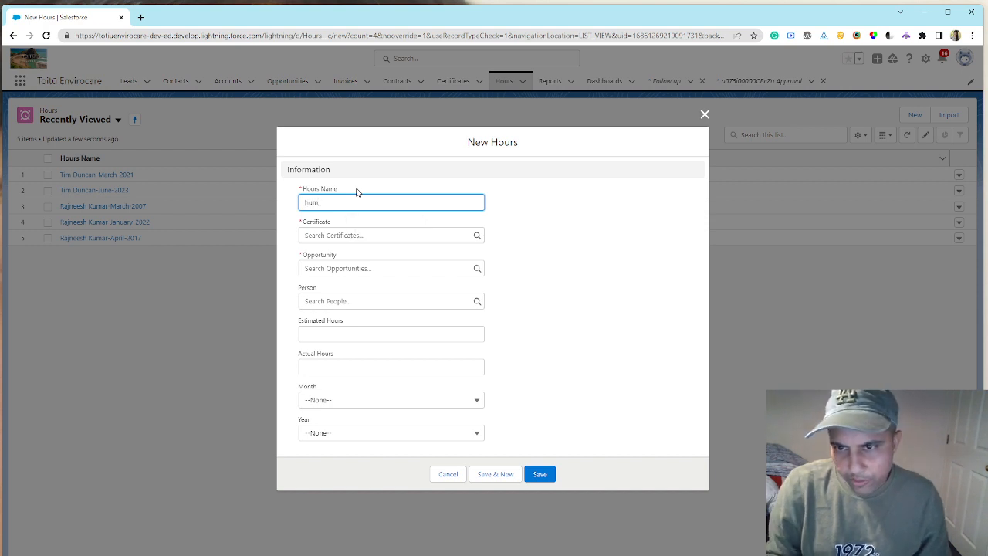
{"action": "left_click", "coordinate": [379, 237]}
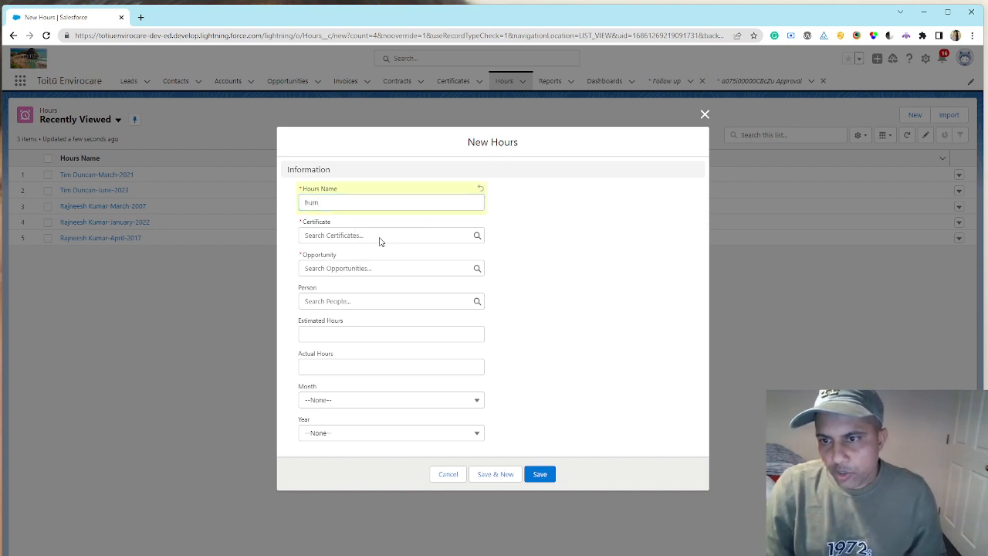
{"action": "left_click", "coordinate": [358, 235]}
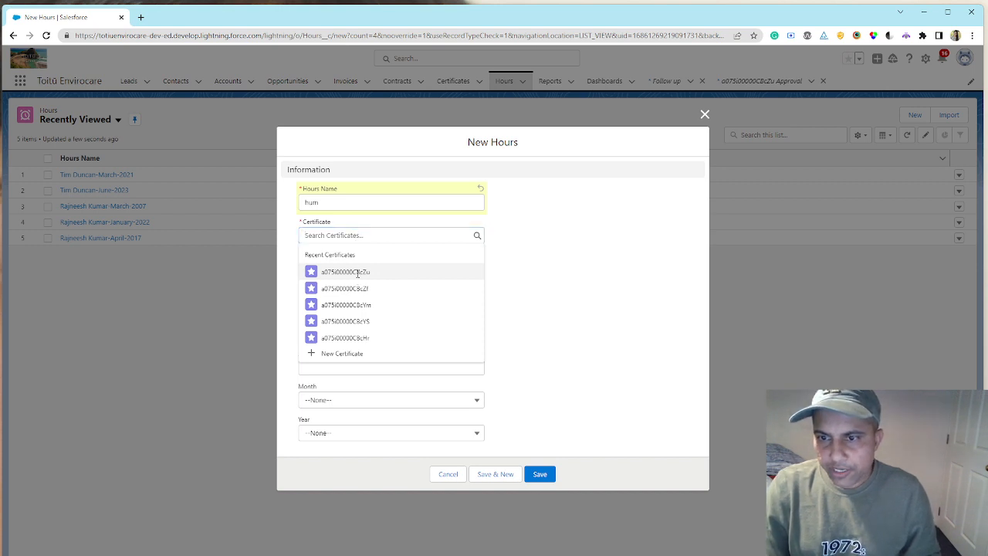
{"action": "left_click", "coordinate": [356, 272]}
{"action": "left_click", "coordinate": [353, 267]}
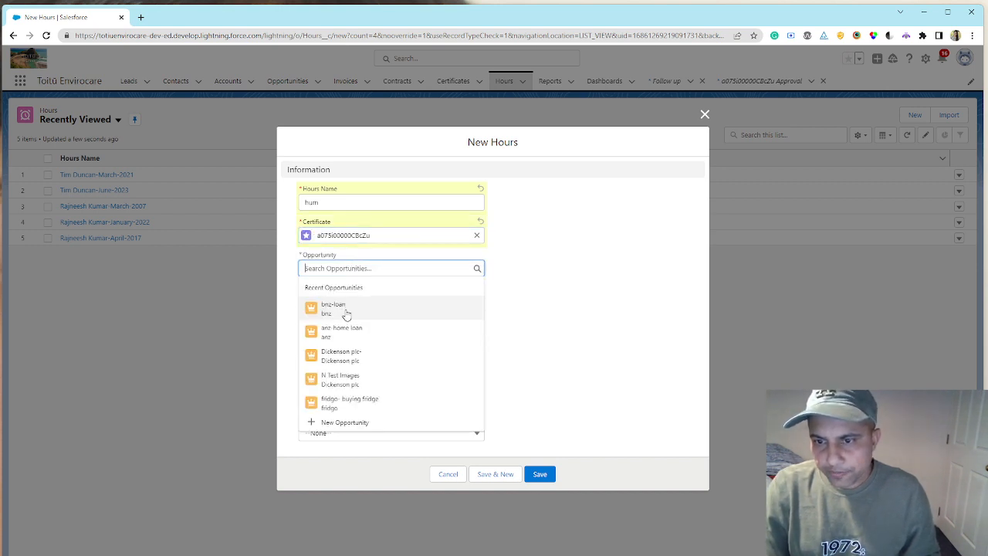
{"action": "left_click", "coordinate": [351, 312]}
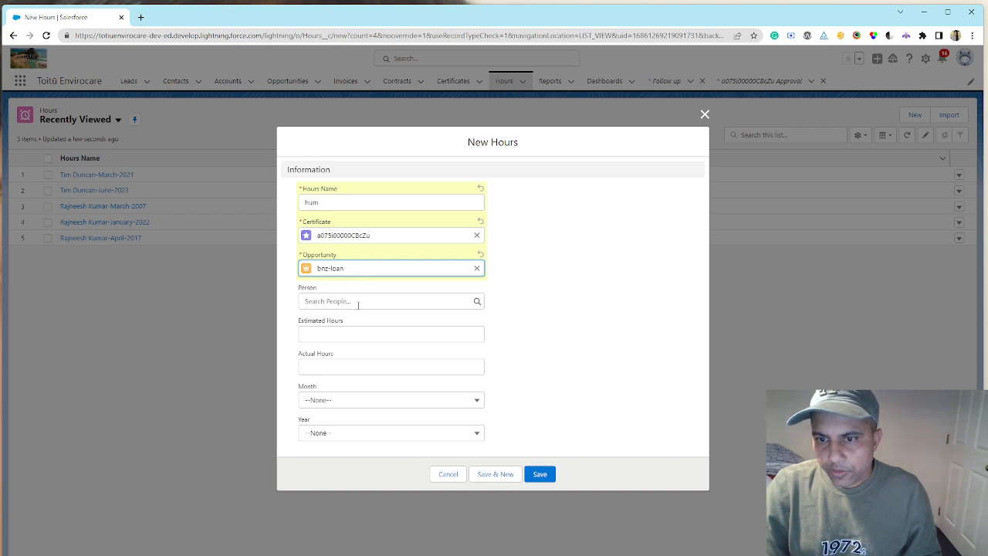
- Assign the third recent person to the Hours record and enter 28 estimated hours and 40 actual hours
{"action": "left_click", "coordinate": [358, 302]}
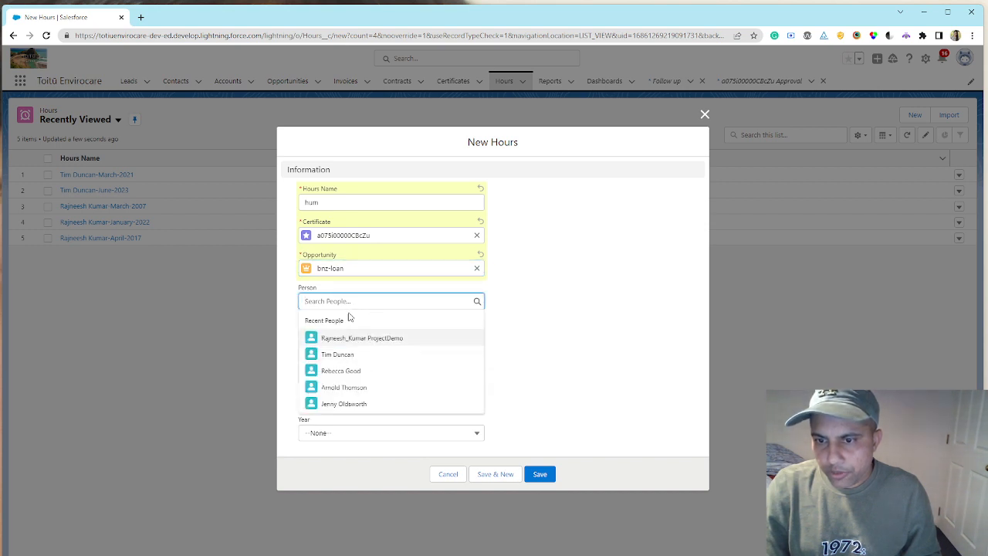
{"action": "left_click", "coordinate": [374, 372]}
{"action": "left_click", "coordinate": [363, 339]}
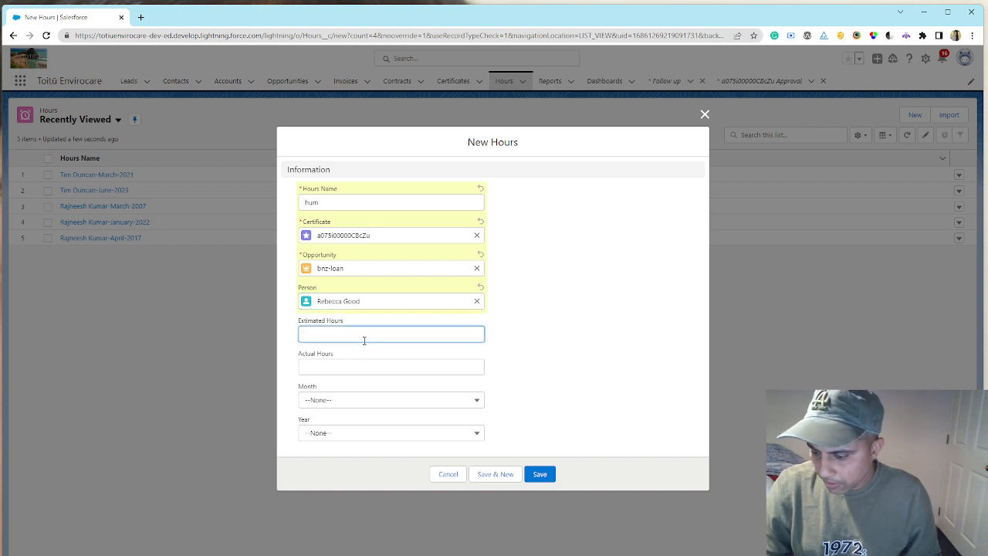
{"action": "type", "text": "28"}
{"action": "key", "text": "Tab"}
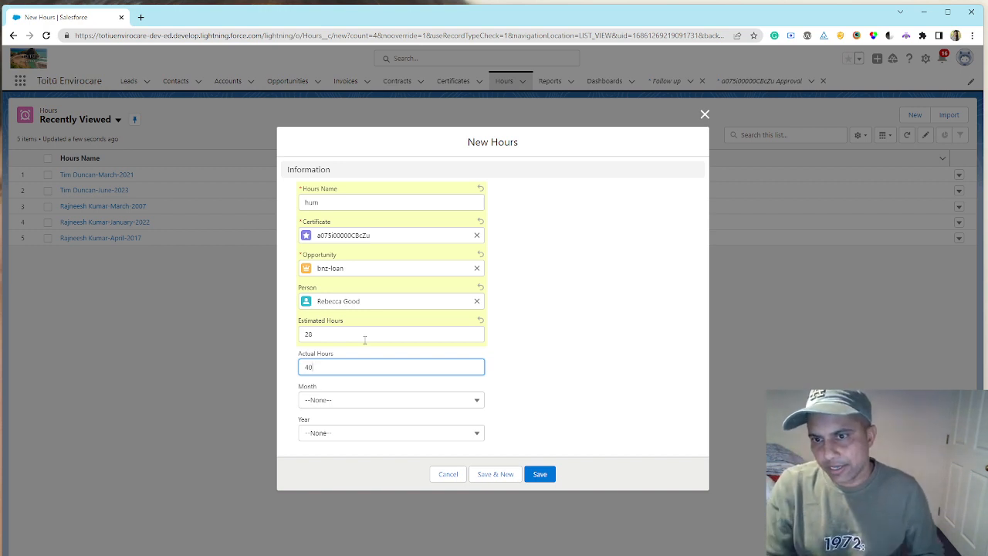
- Set the Hours record's month to August and year to 2010, and save it
{"action": "left_click", "coordinate": [382, 402]}
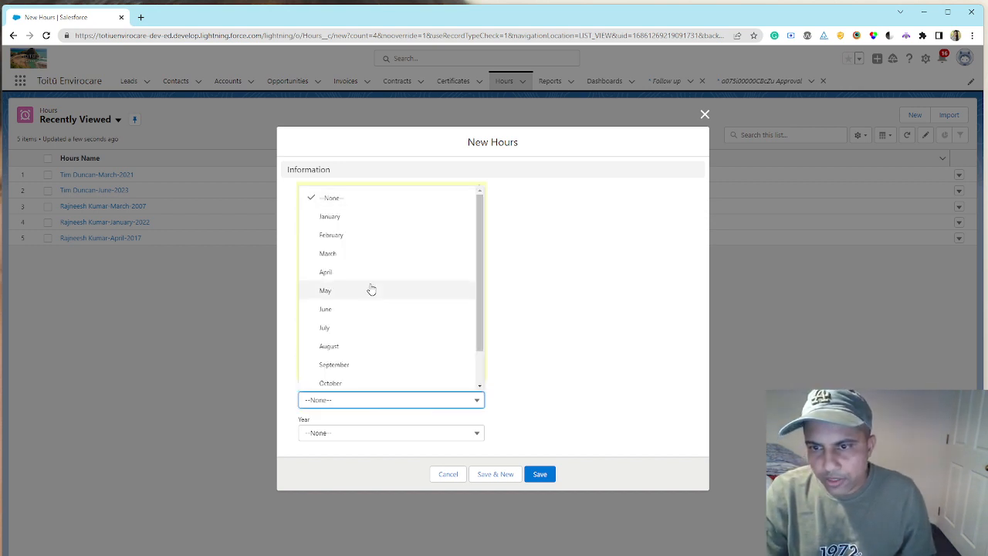
{"action": "left_click", "coordinate": [371, 256]}
{"action": "left_click", "coordinate": [410, 400]}
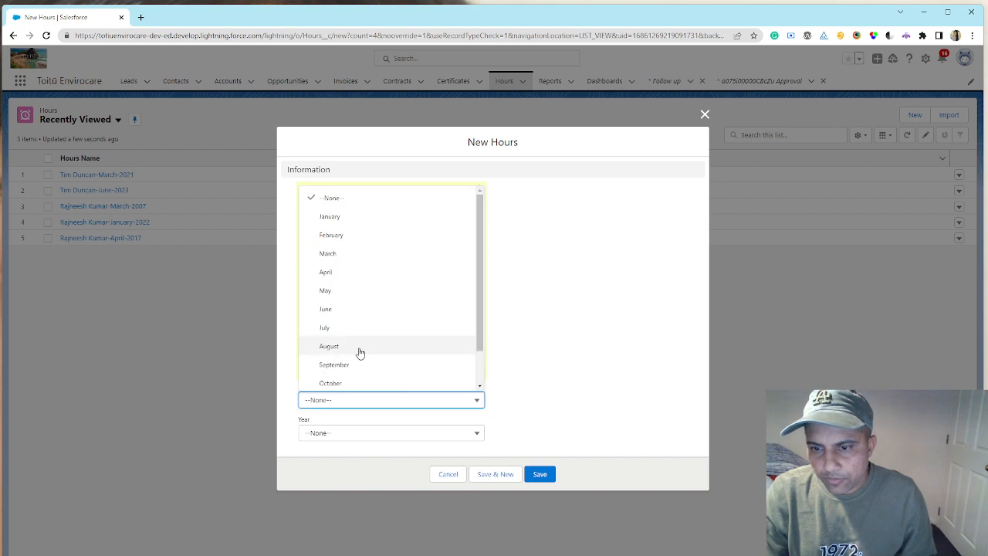
{"action": "left_click", "coordinate": [360, 353]}
{"action": "left_click", "coordinate": [381, 437]}
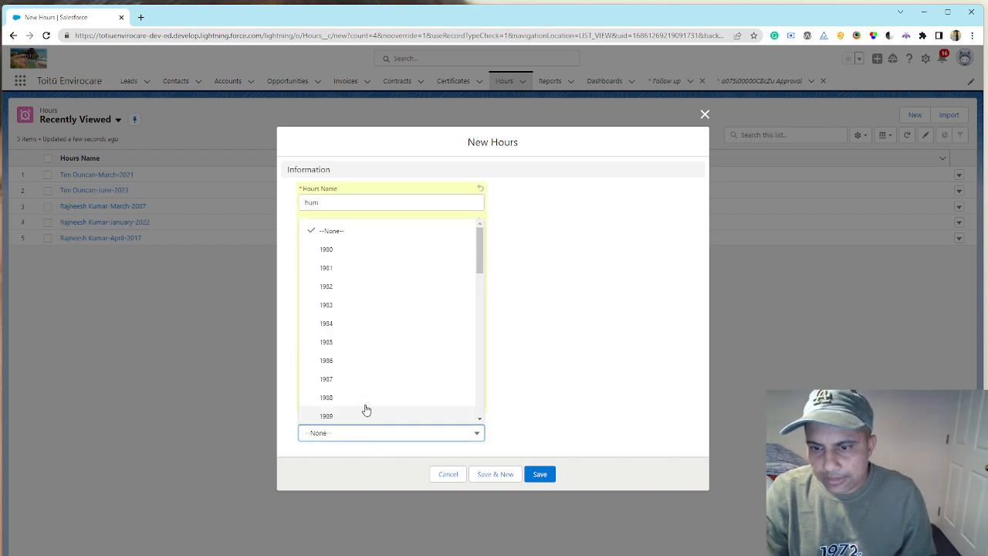
{"action": "scroll", "coordinate": [378, 394], "scroll_direction": "down", "scroll_amount": 5}
{"action": "left_click", "coordinate": [389, 393]}
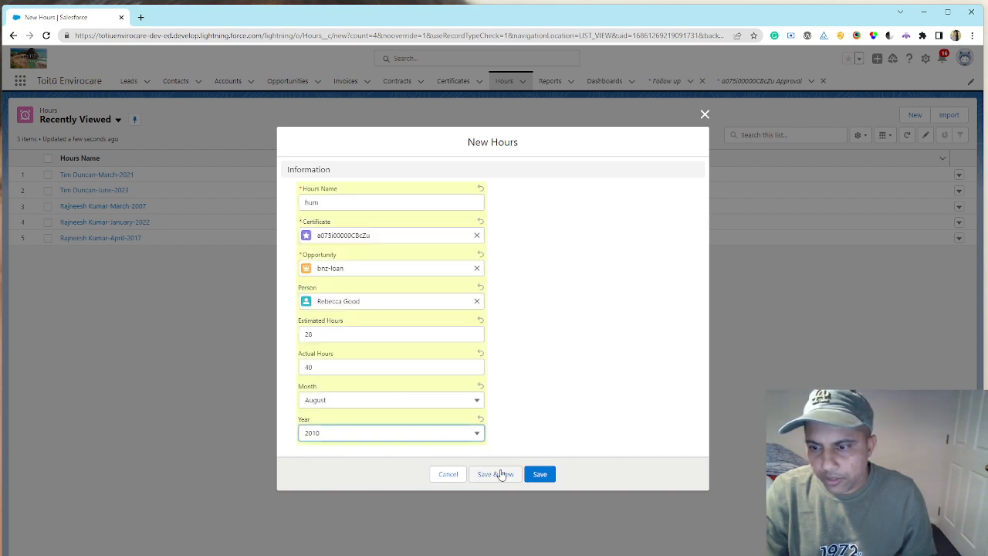
{"action": "left_click", "coordinate": [538, 475]}
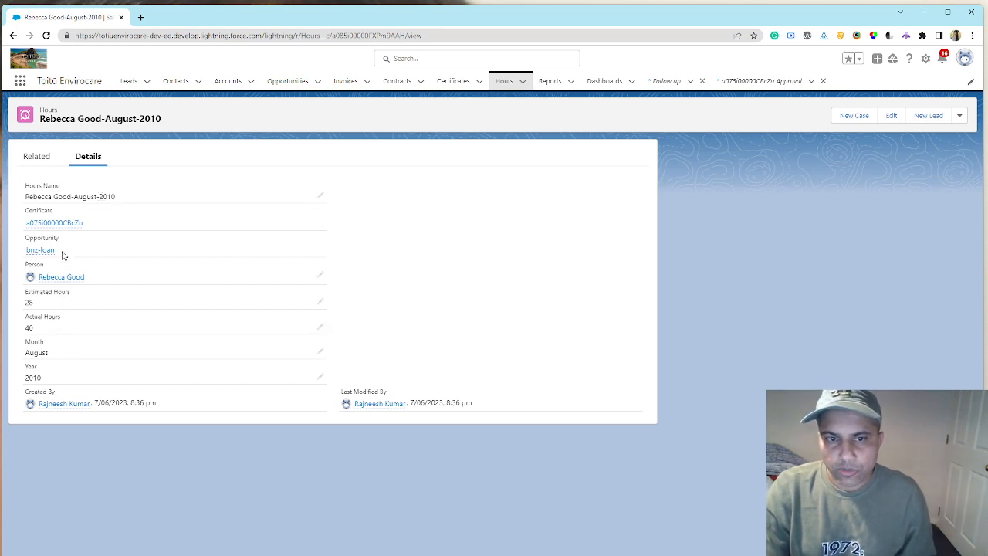
- Open the bnz-loan opportunity and check the estimated hours in its details
{"action": "left_click", "coordinate": [300, 81]}
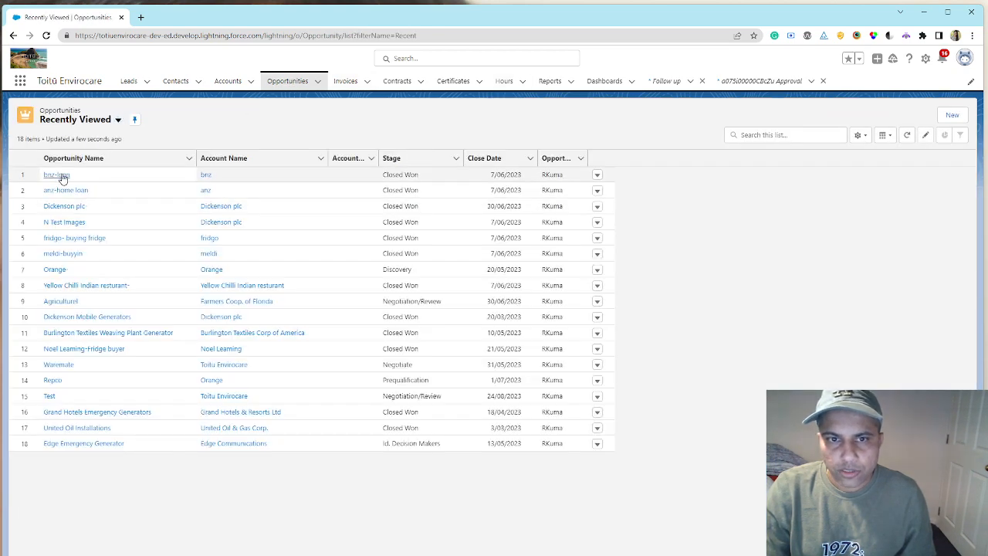
{"action": "left_click", "coordinate": [61, 176]}
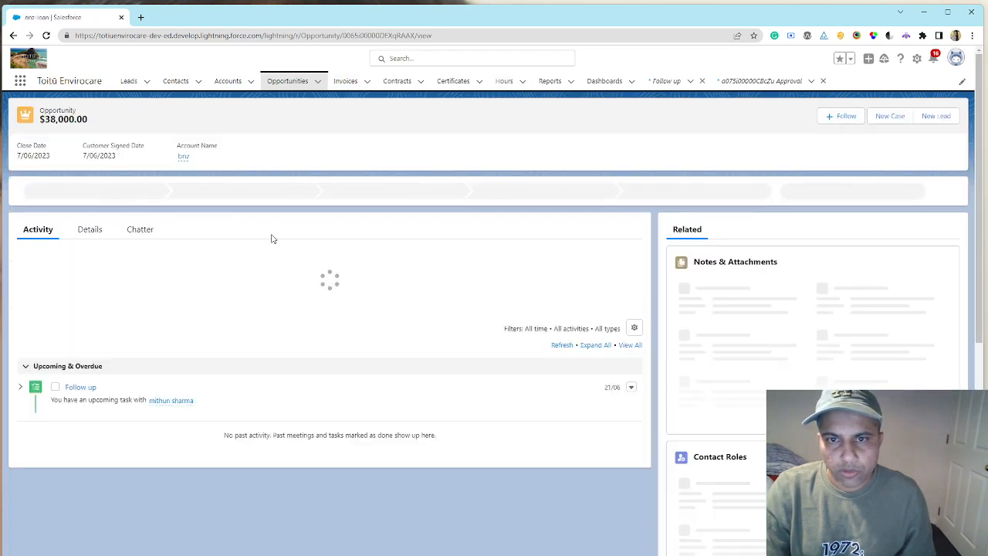
{"action": "left_click", "coordinate": [94, 230]}
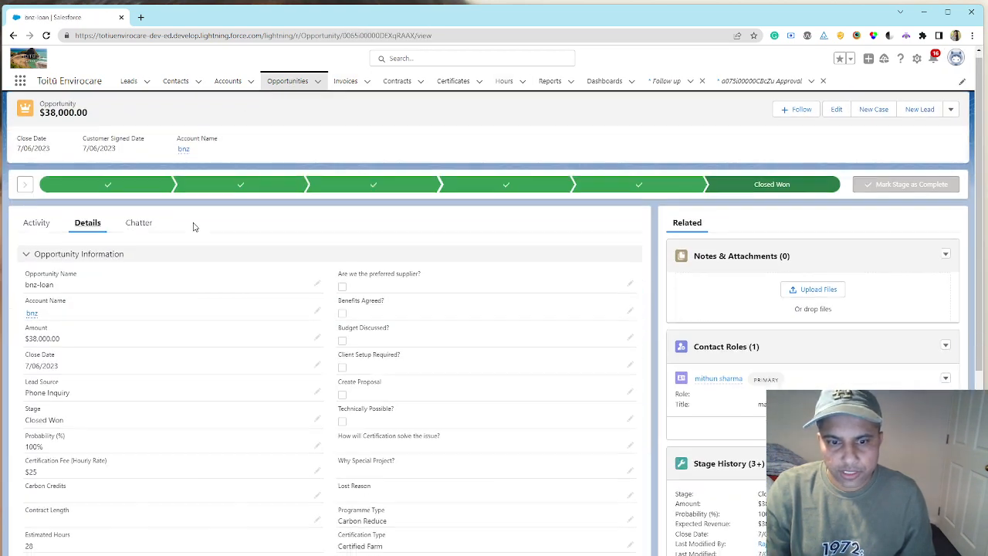
{"action": "scroll", "coordinate": [84, 277], "scroll_direction": "down", "scroll_amount": 3}
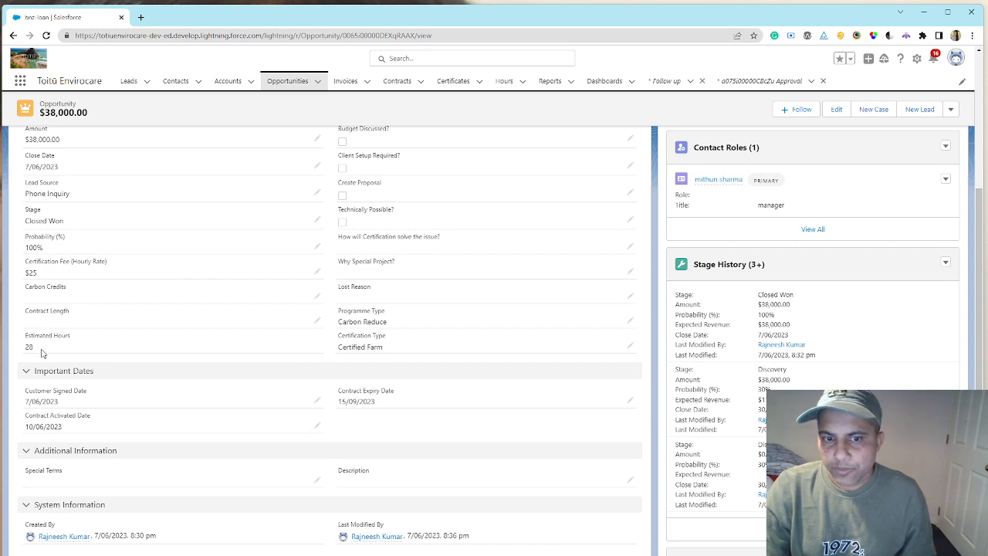
- Open the first recently viewed certificate, set its Certification Hourly Rate to 4, and save it
{"action": "left_click", "coordinate": [453, 82]}
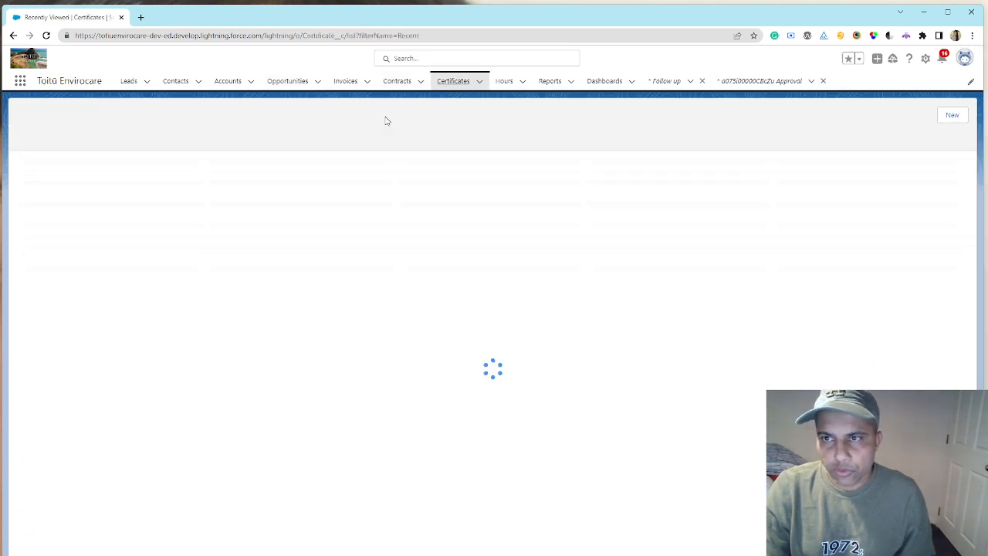
{"action": "left_click", "coordinate": [73, 174]}
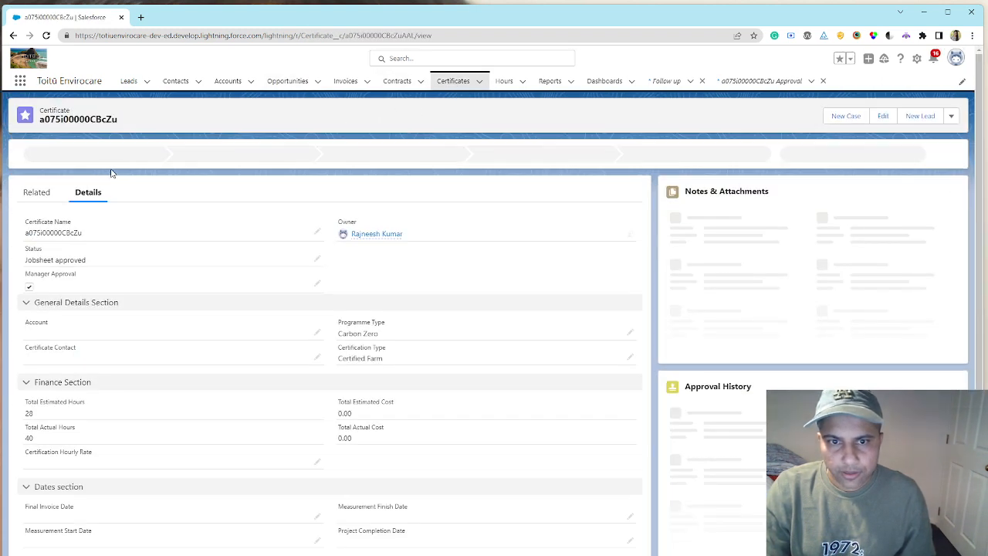
{"action": "left_click", "coordinate": [316, 463]}
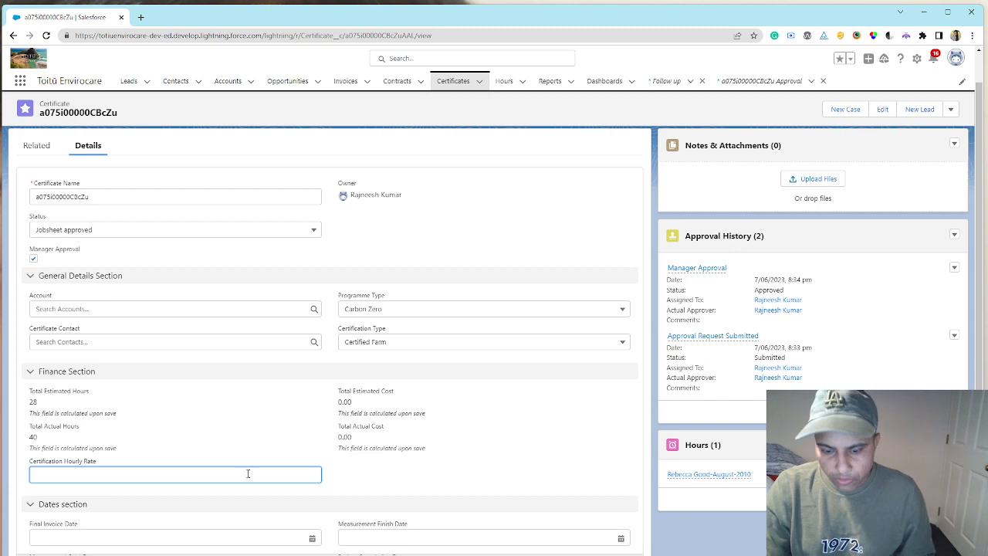
{"action": "type", "text": "4"}
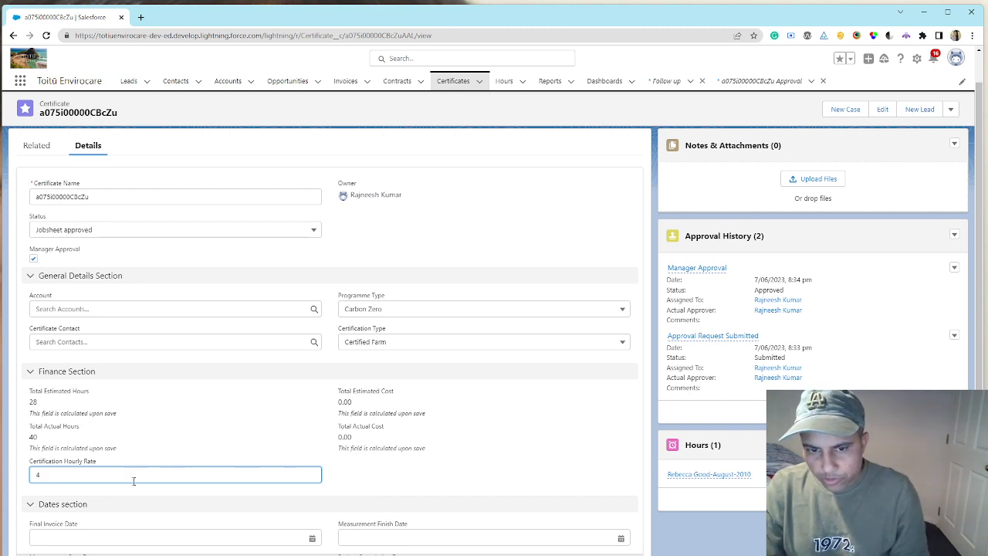
{"action": "key", "text": "Return"}
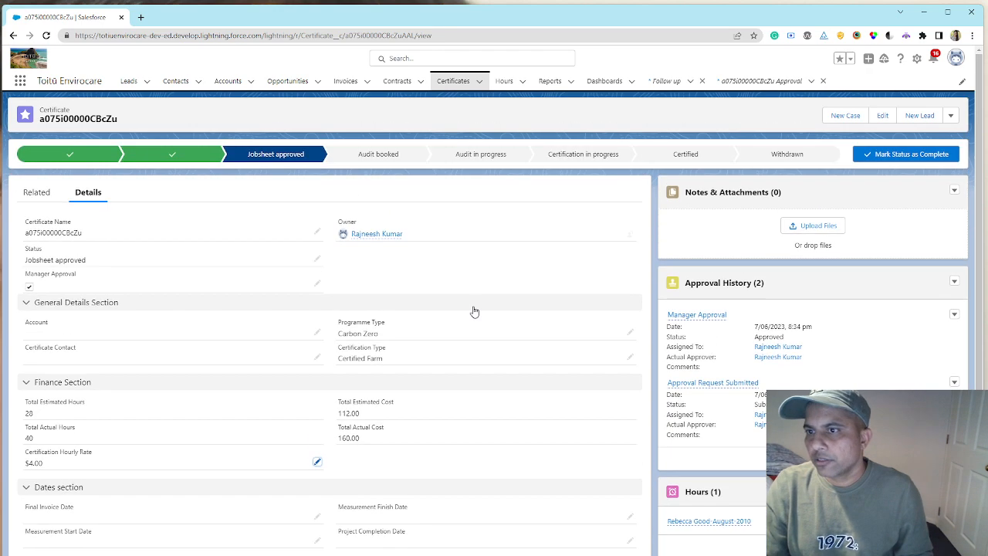
- Open the Accounts Report from the recent reports and review its records
{"action": "left_click", "coordinate": [550, 81]}
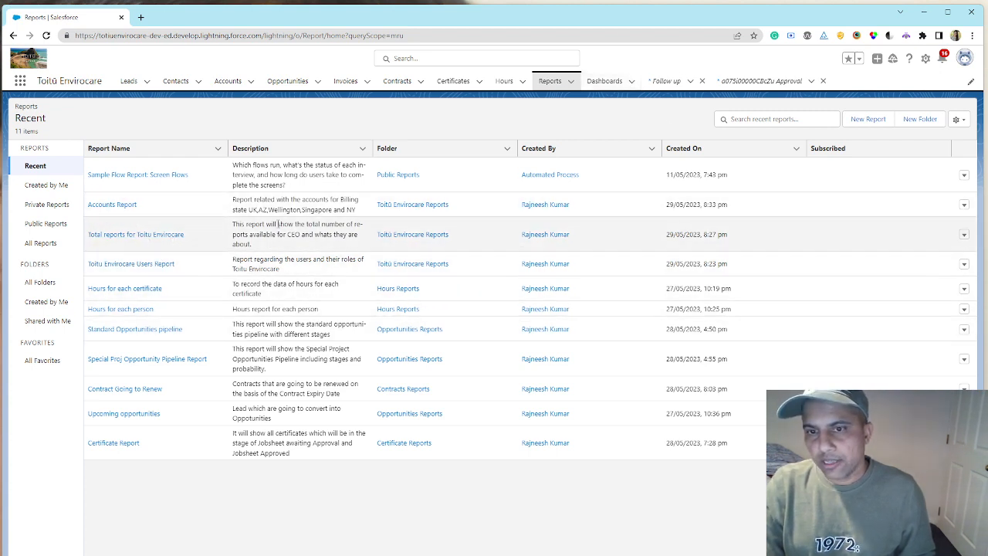
{"action": "left_click", "coordinate": [120, 209]}
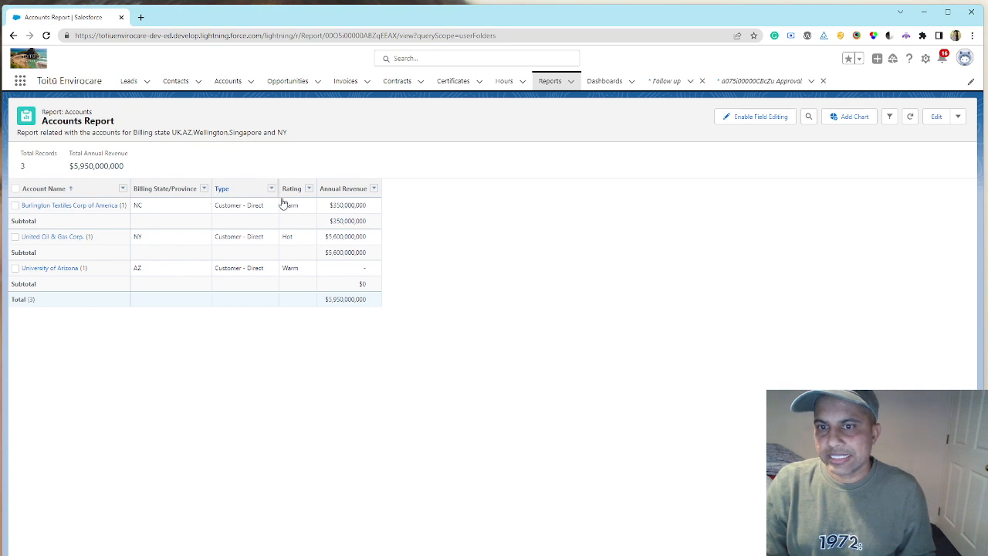
- Open the CEO Dashboard and review its pipeline, accounts, contract renewal and certificate hours charts
{"action": "left_click", "coordinate": [610, 82]}
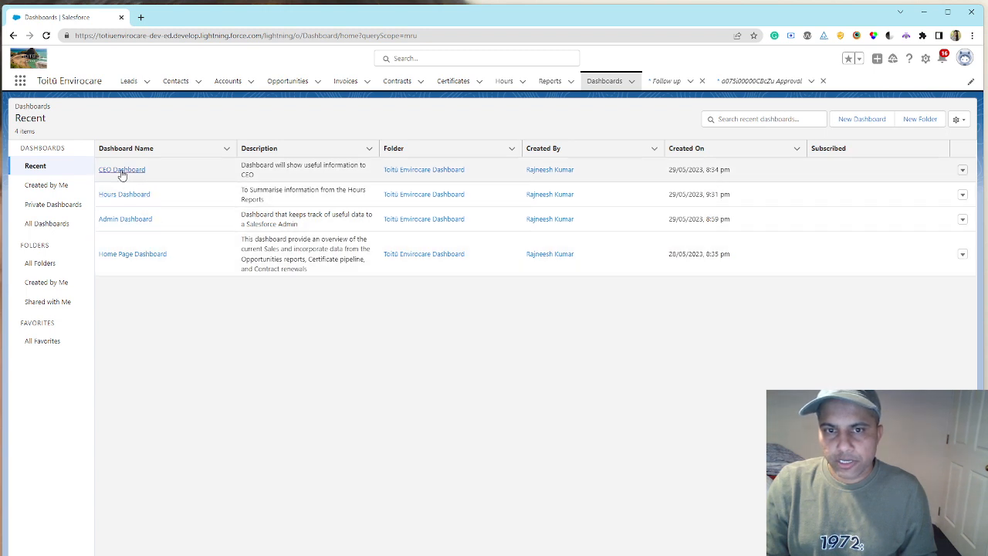
{"action": "left_click", "coordinate": [121, 170]}
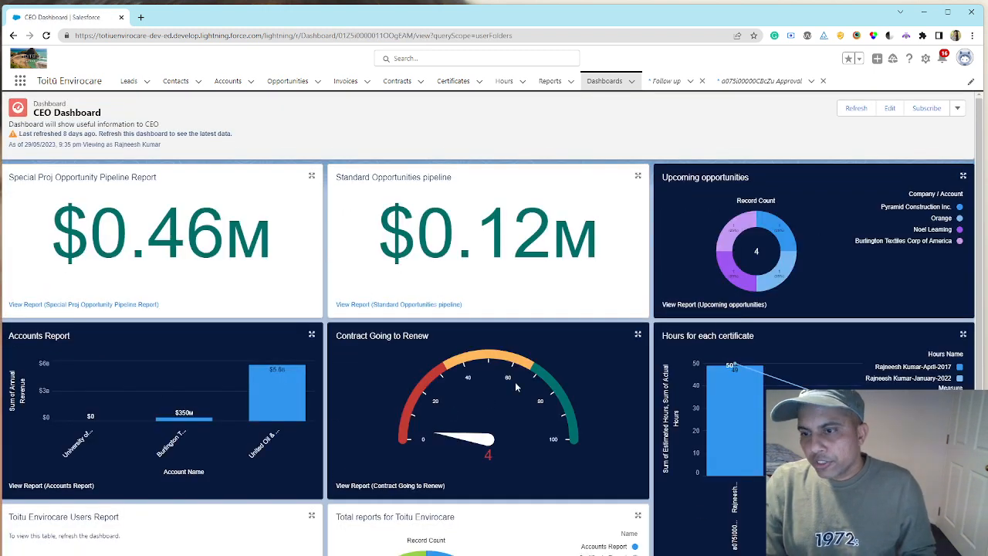
{"action": "scroll", "coordinate": [515, 382], "scroll_direction": "down", "scroll_amount": 3}
{"action": "scroll", "coordinate": [515, 380], "scroll_direction": "up", "scroll_amount": 3}
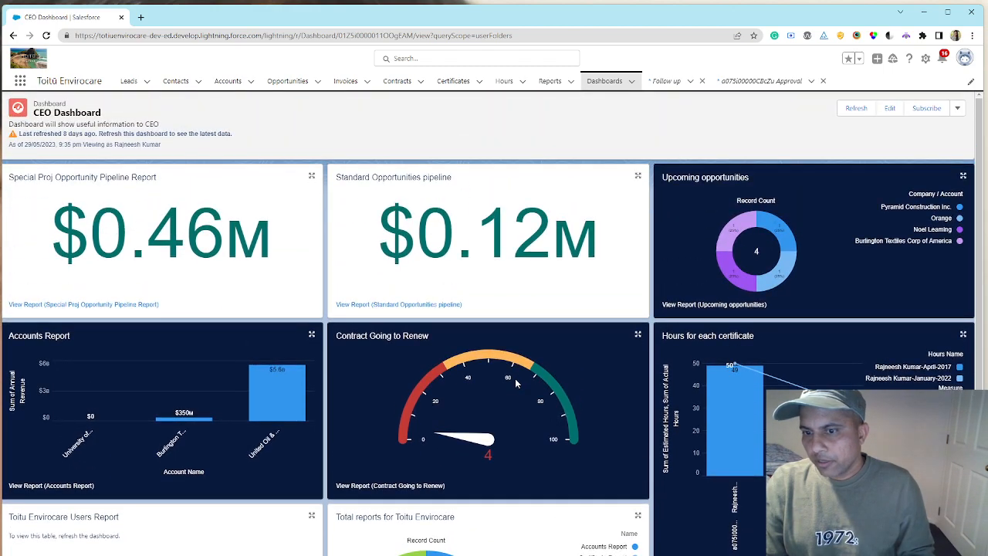
{"action": "scroll", "coordinate": [515, 382], "scroll_direction": "down", "scroll_amount": 2}
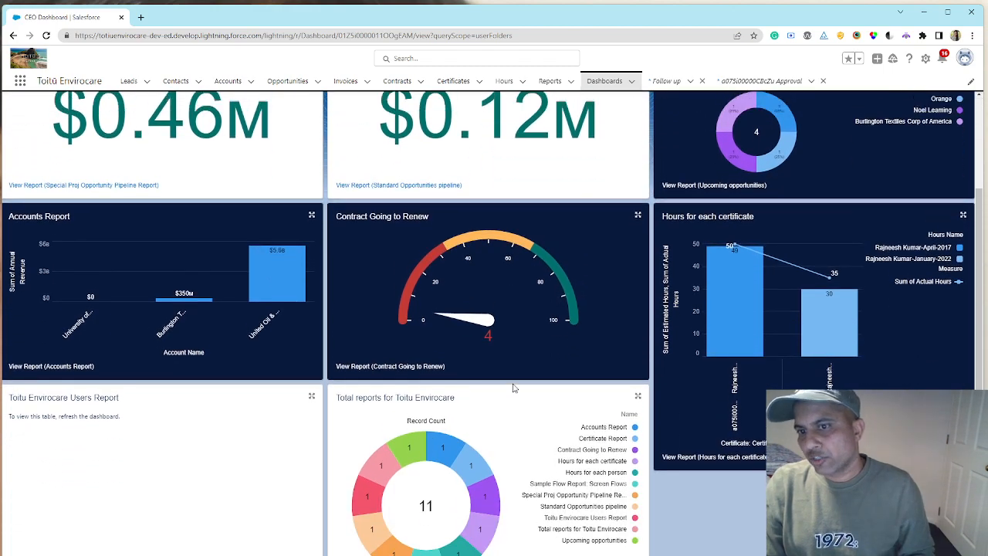
{"action": "scroll", "coordinate": [515, 388], "scroll_direction": "up", "scroll_amount": 3}
{"action": "scroll", "coordinate": [514, 388], "scroll_direction": "down", "scroll_amount": 3}
{"action": "scroll", "coordinate": [515, 386], "scroll_direction": "up", "scroll_amount": 3}
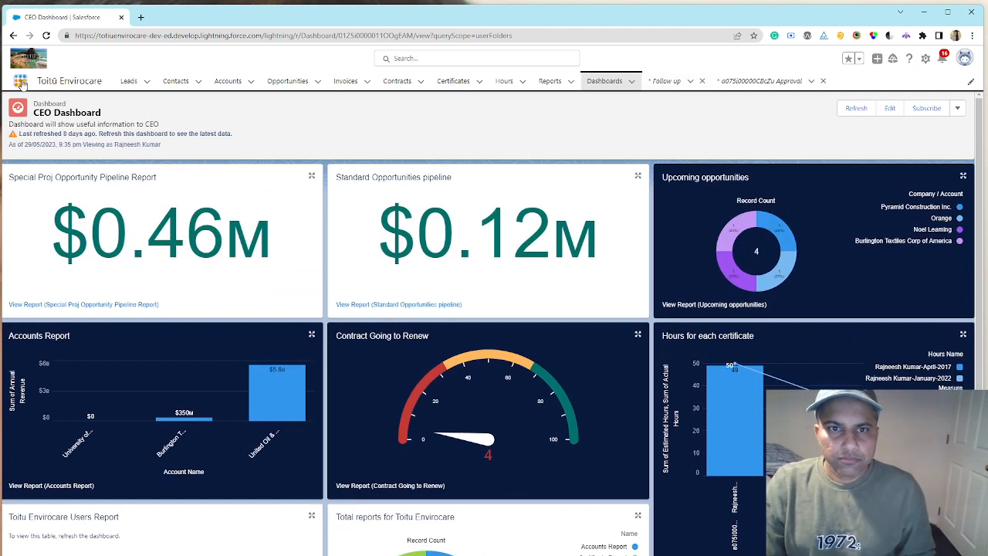
- Search the available apps and items for groups, open the Groups list, and review the recently viewed groups
{"action": "type", "text": "g"}
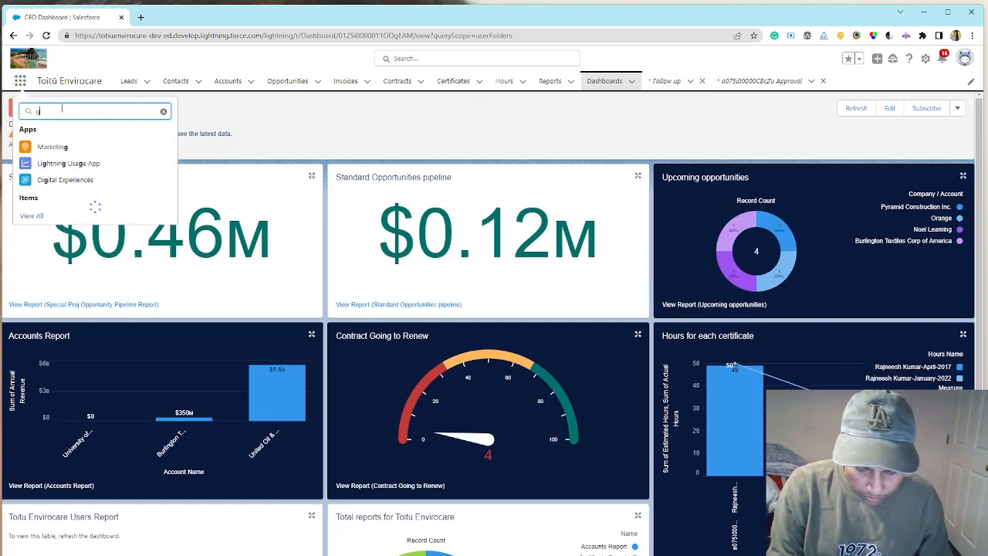
{"action": "type", "text": "roups"}
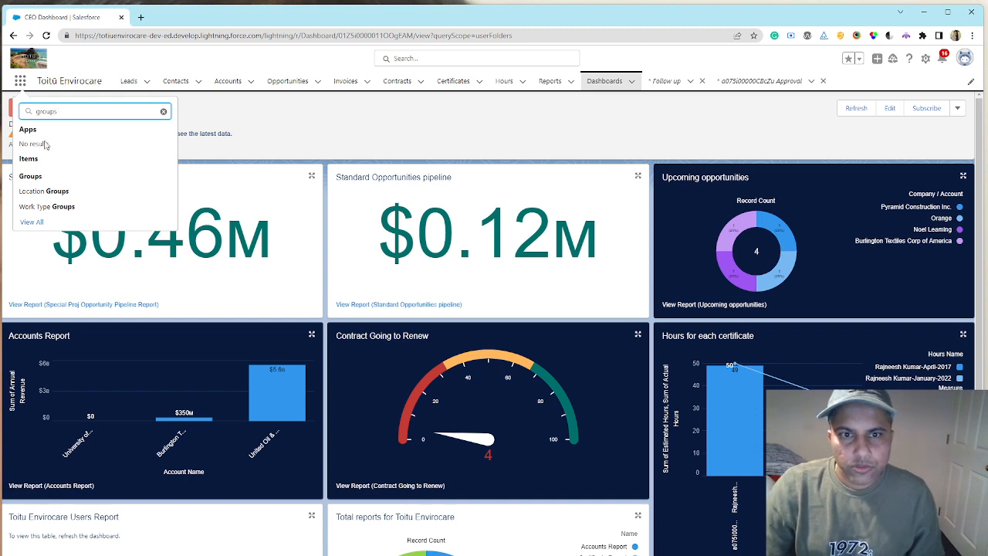
{"action": "left_click", "coordinate": [29, 176]}
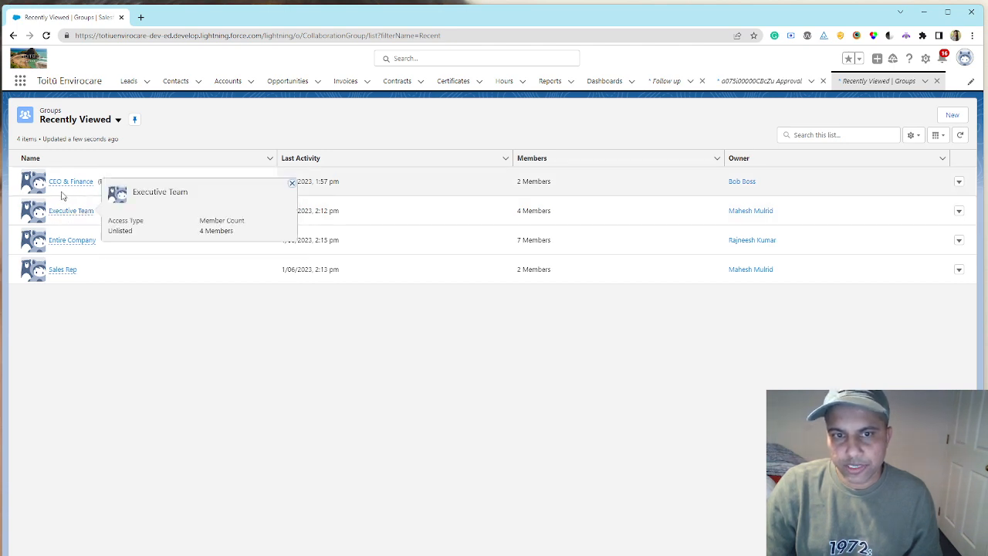
{"action": "mouse_move", "coordinate": [80, 185]}
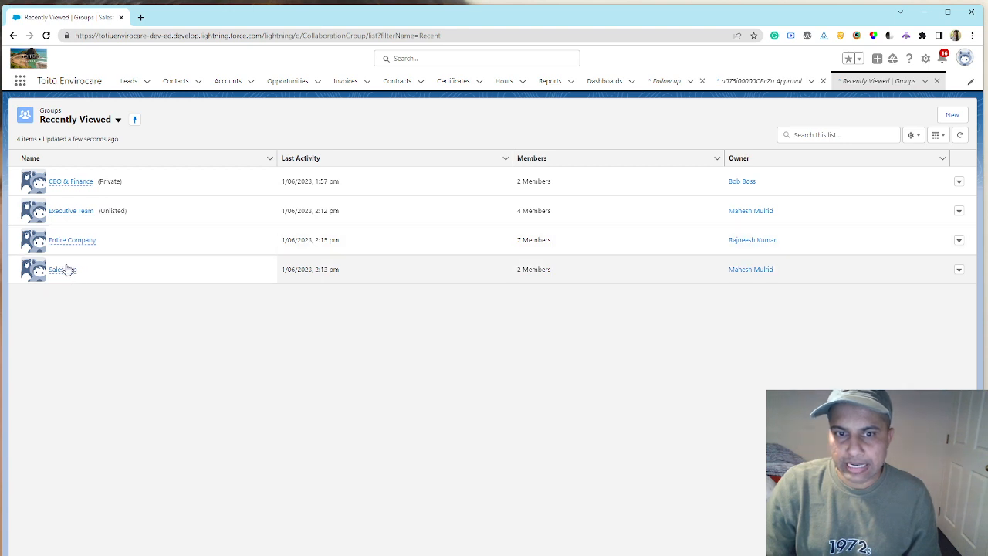
- Search the available apps and items for survey, open the Surveys list, and open the Please complete this Survey record
{"action": "left_click", "coordinate": [20, 82]}
{"action": "left_click", "coordinate": [68, 111]}
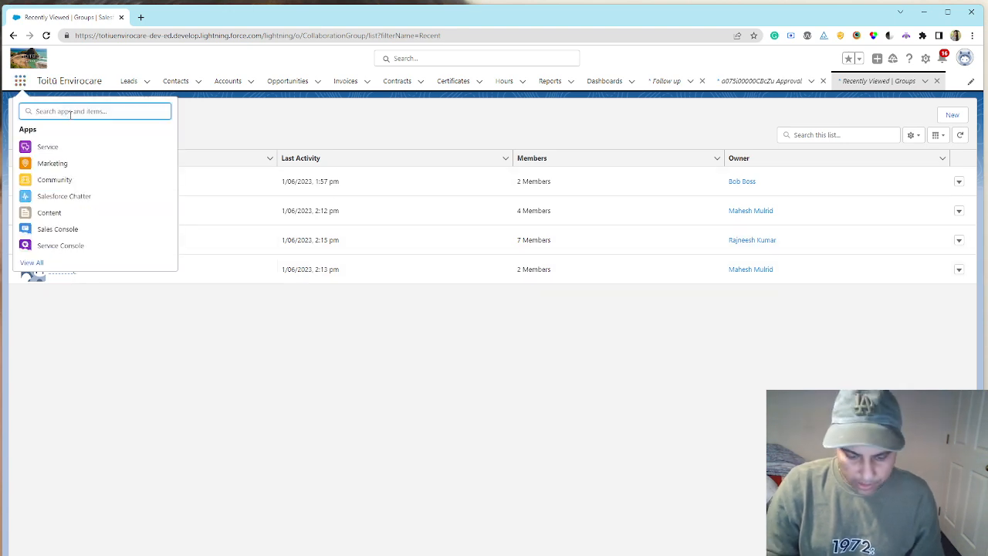
{"action": "type", "text": "surveyu"}
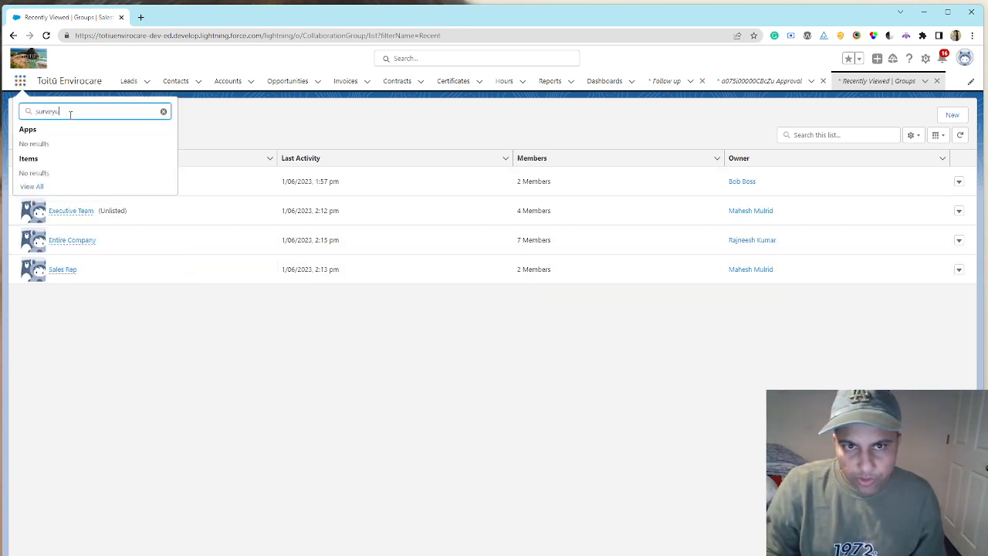
{"action": "key", "text": "BackSpace"}
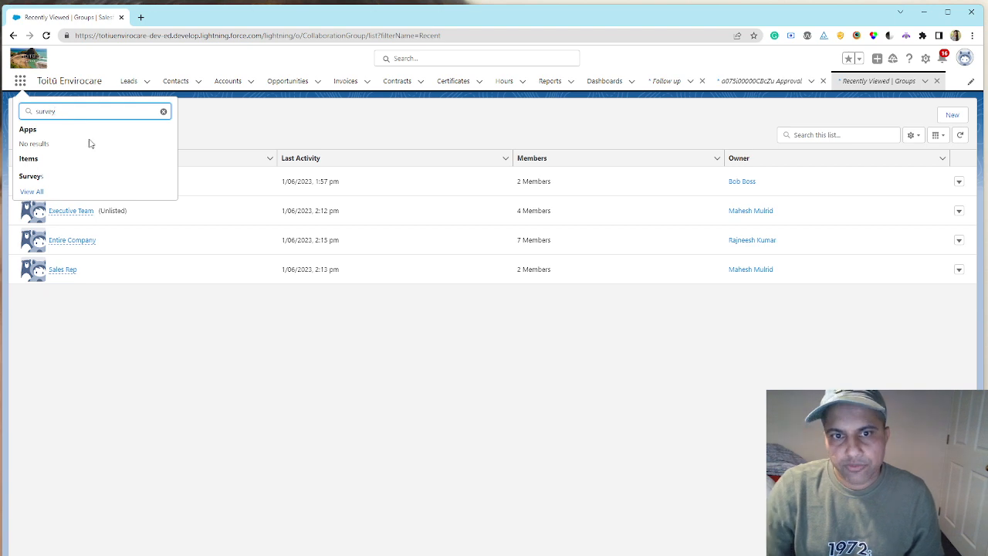
{"action": "left_click", "coordinate": [36, 176]}
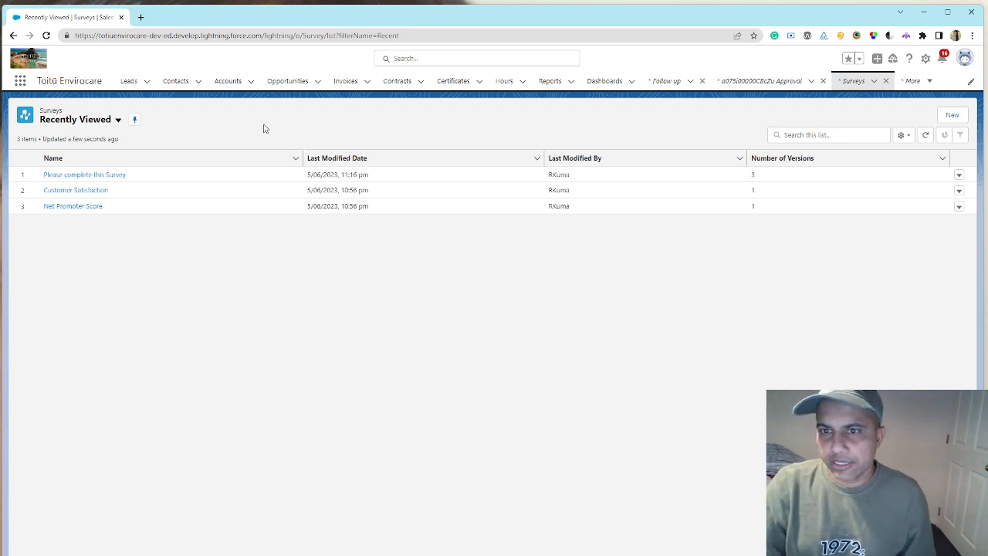
{"action": "left_click", "coordinate": [95, 174]}
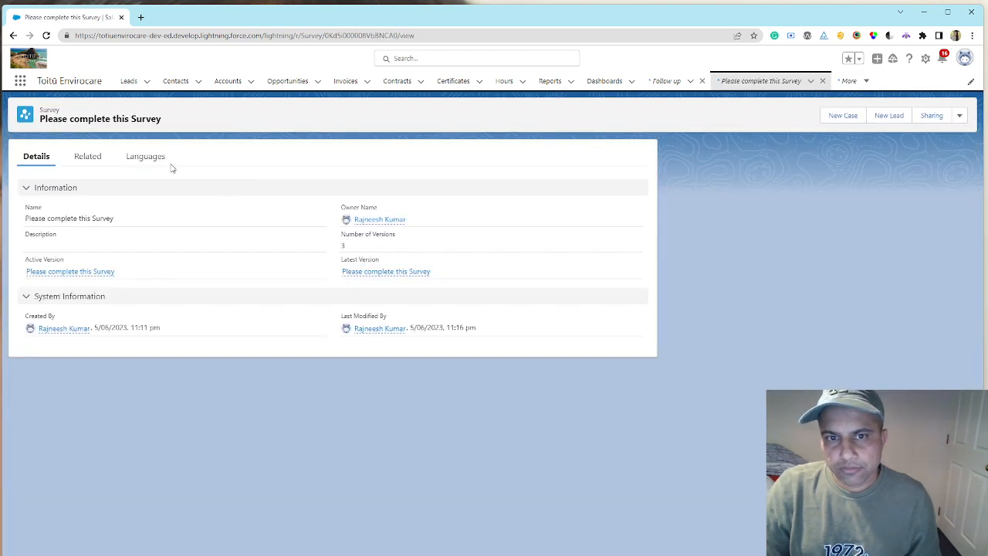
- Open version 3 from the survey's related versions in Survey Builder and launch its preview
{"action": "left_click", "coordinate": [88, 156]}
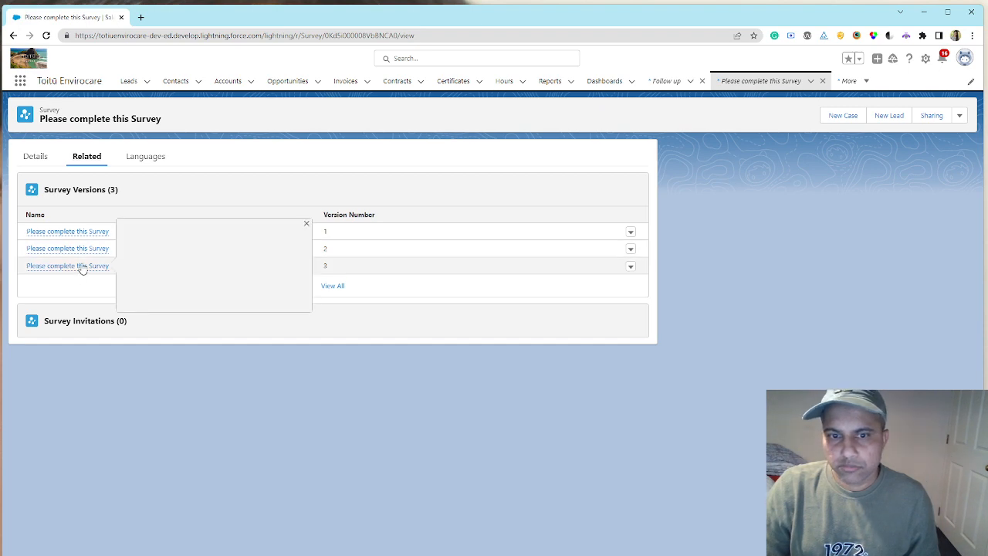
{"action": "left_click", "coordinate": [78, 266]}
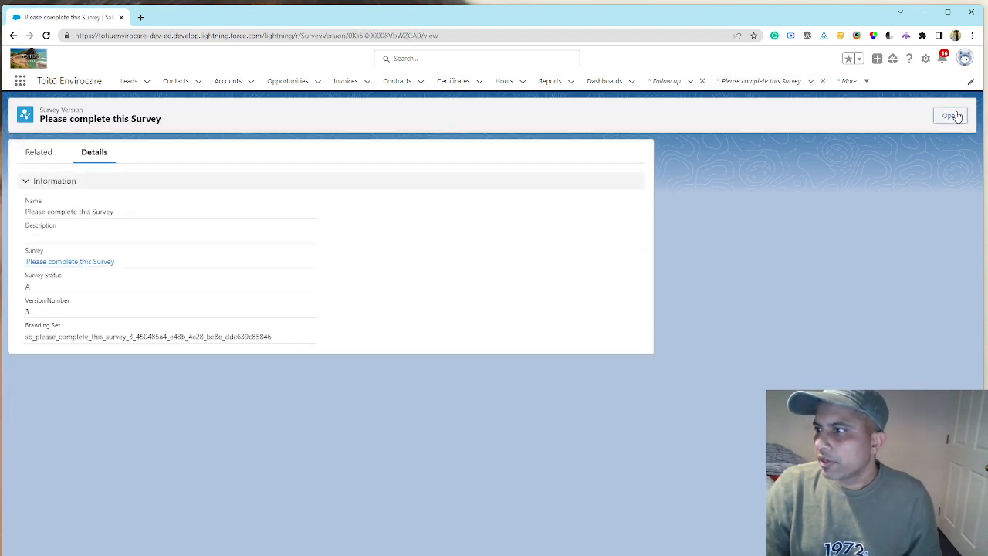
{"action": "left_click", "coordinate": [944, 116]}
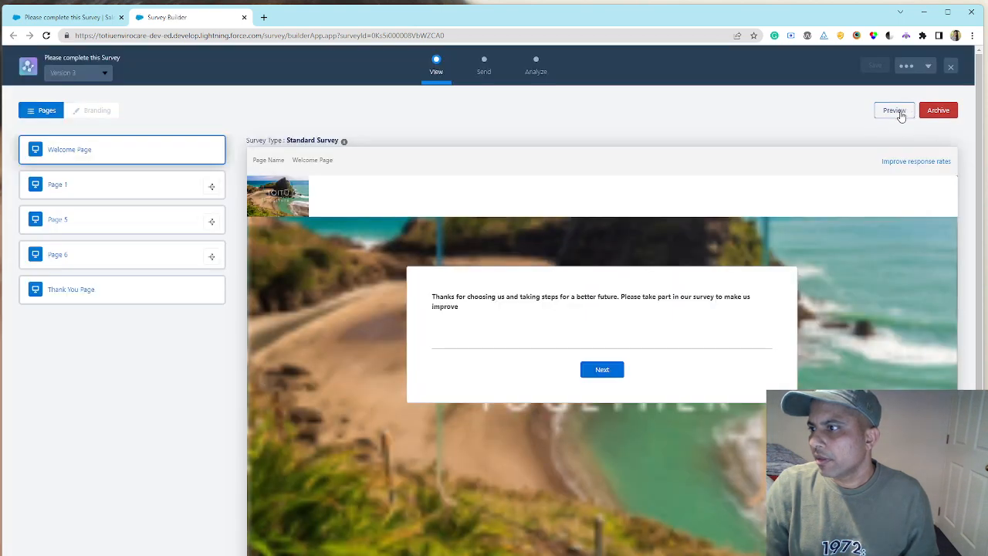
{"action": "left_click", "coordinate": [898, 113]}
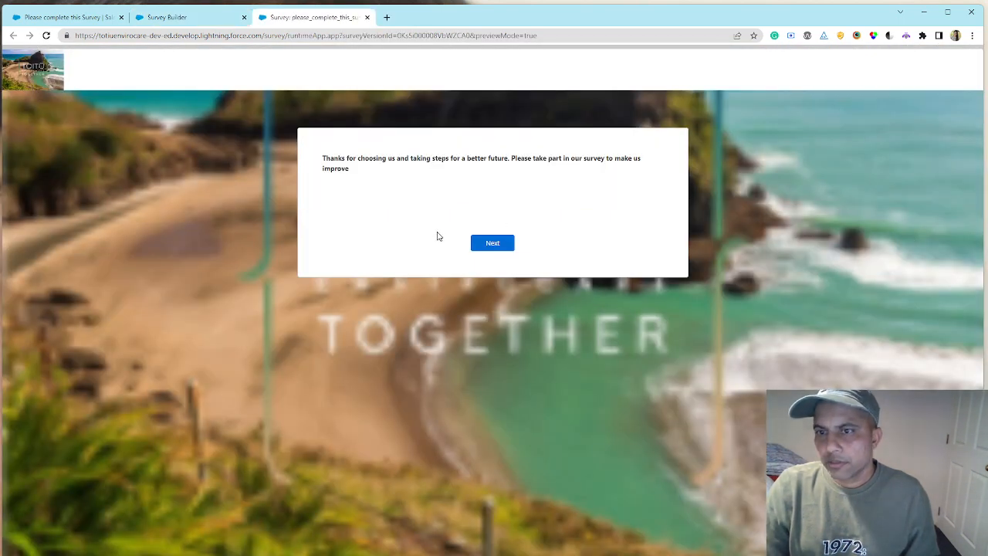
- Go through the survey preview to its thank-you page, viewing the answer choices of Placeholder question 1, and close the preview and Survey Builder
{"action": "left_click", "coordinate": [498, 246]}
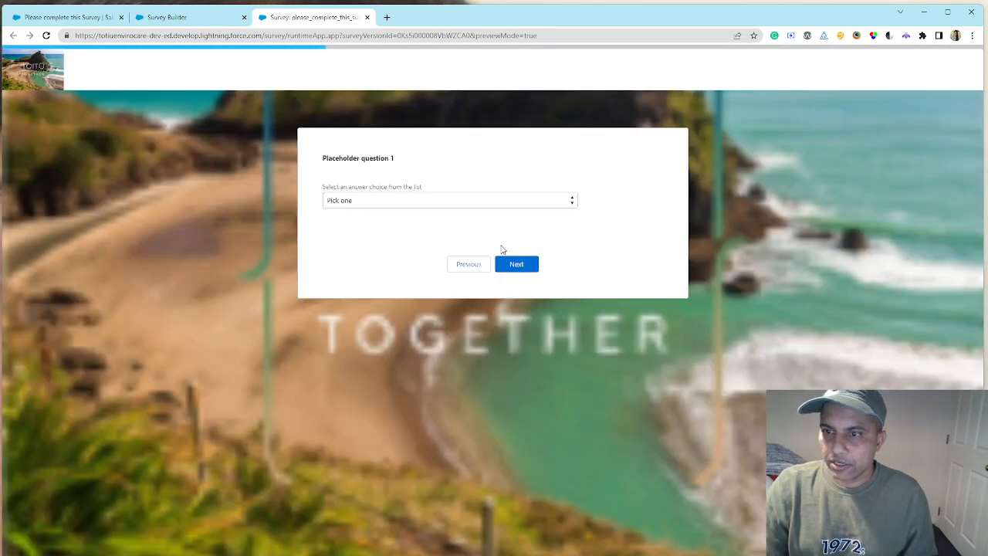
{"action": "left_click", "coordinate": [474, 201]}
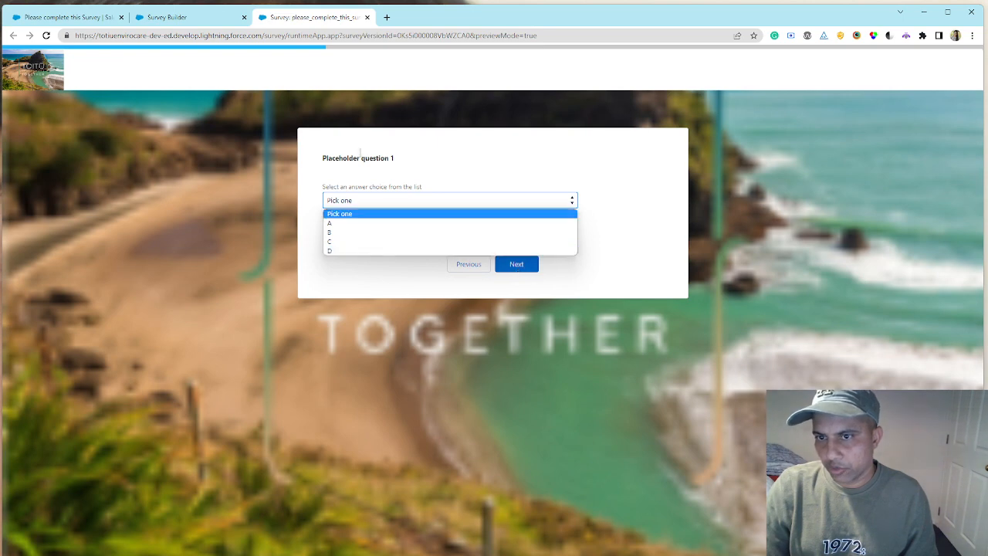
{"action": "left_click", "coordinate": [520, 268]}
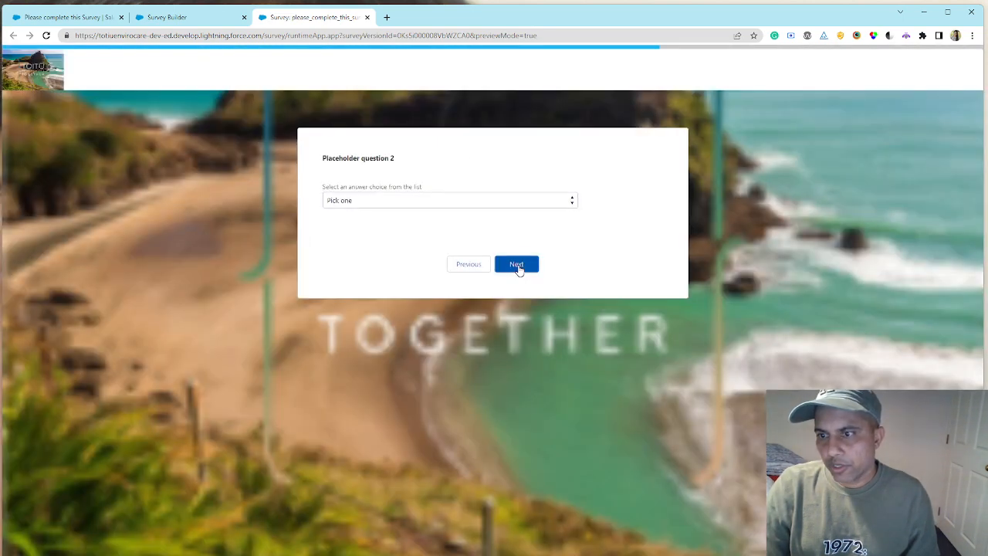
{"action": "left_click", "coordinate": [520, 268]}
{"action": "left_click", "coordinate": [519, 269]}
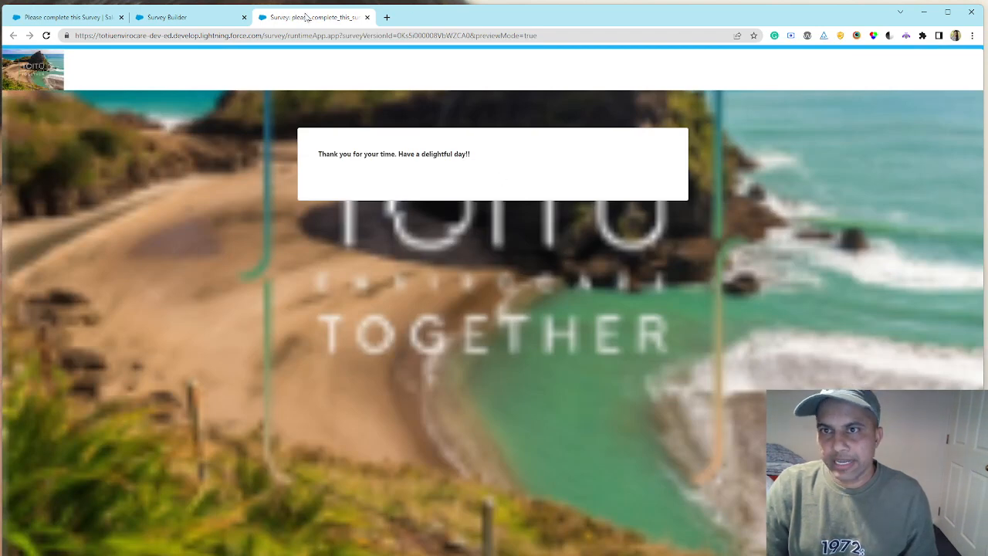
{"action": "left_click", "coordinate": [366, 17]}
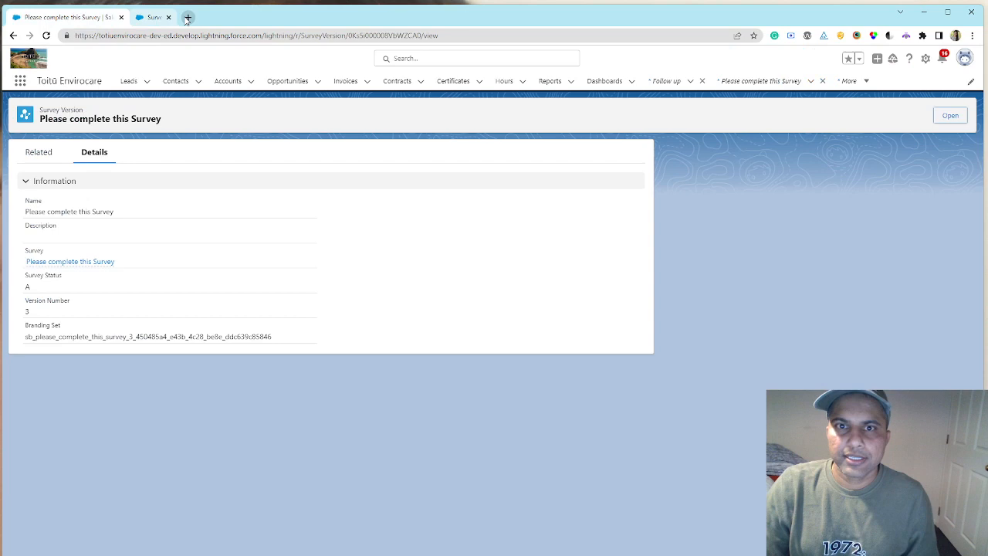
{"action": "left_click", "coordinate": [244, 17]}
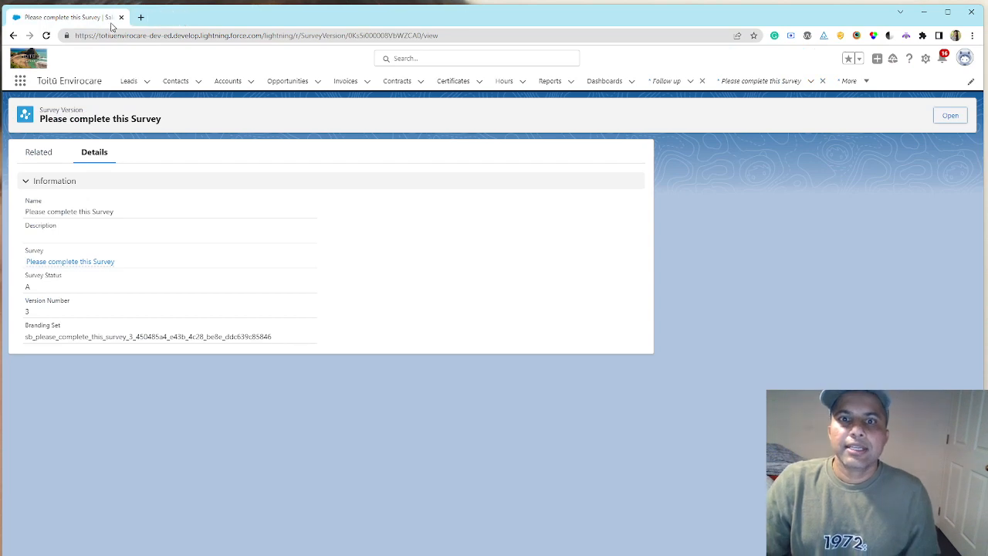